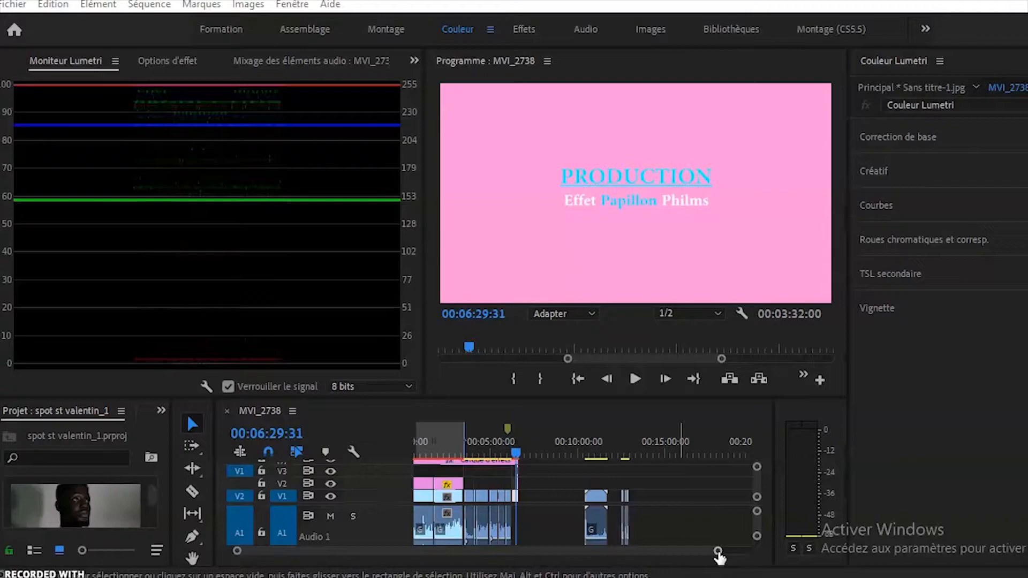
Move the playhead onto the MVI_2717.MP4 clip near the end of the sequence and select that clip.
drag(717, 551, 562, 536)
click(626, 455)
click(633, 497)
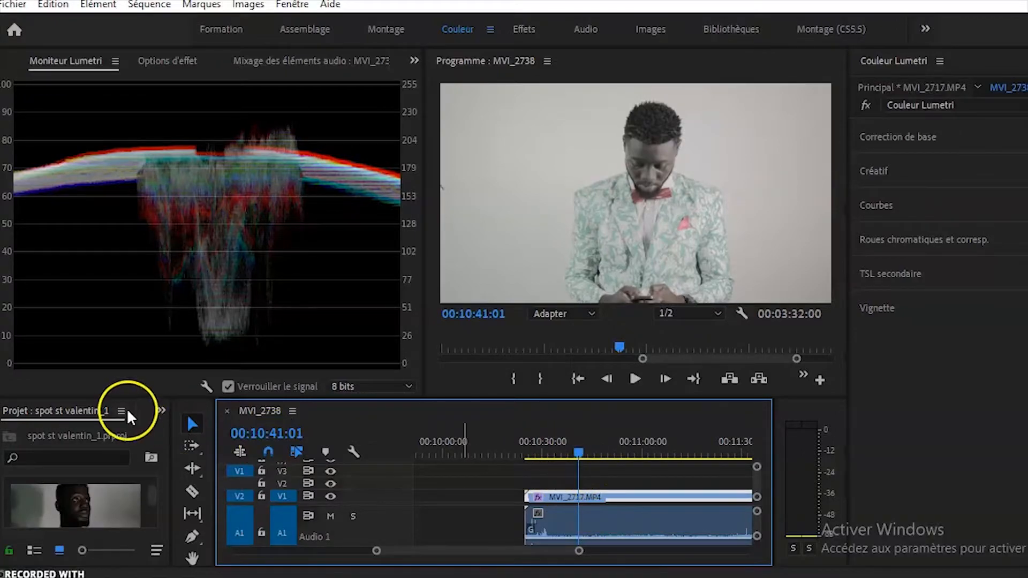
Search the effects for "couleur" and apply Couleur Lumetri to the MVI_2717.MP4 clip.
click(162, 412)
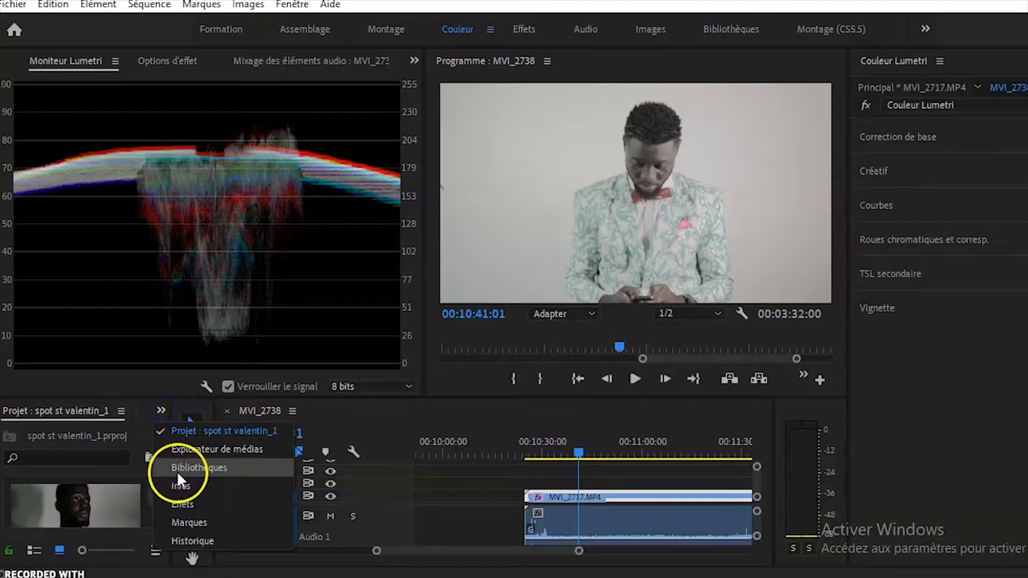
click(181, 503)
click(81, 433)
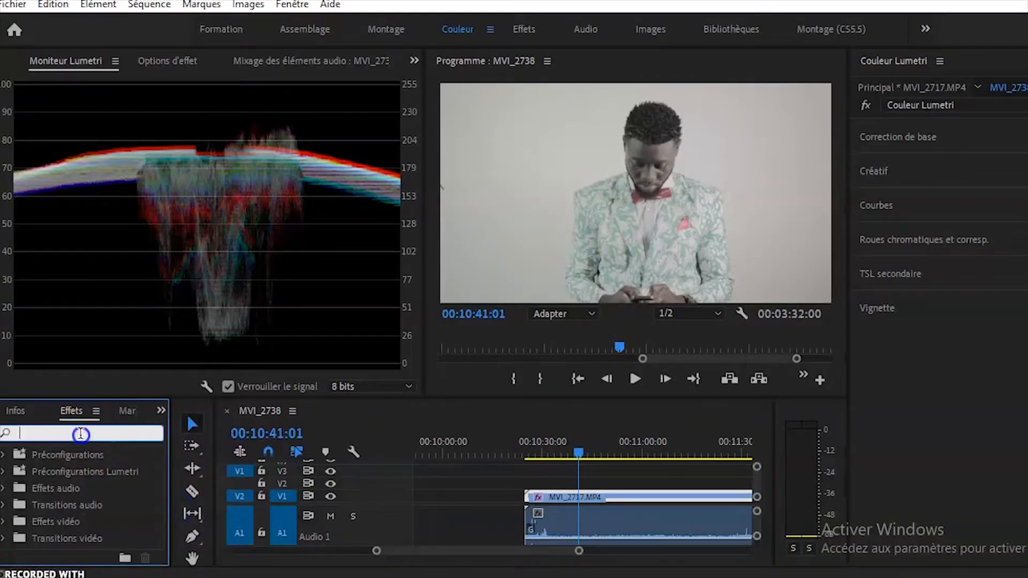
text(couleur)
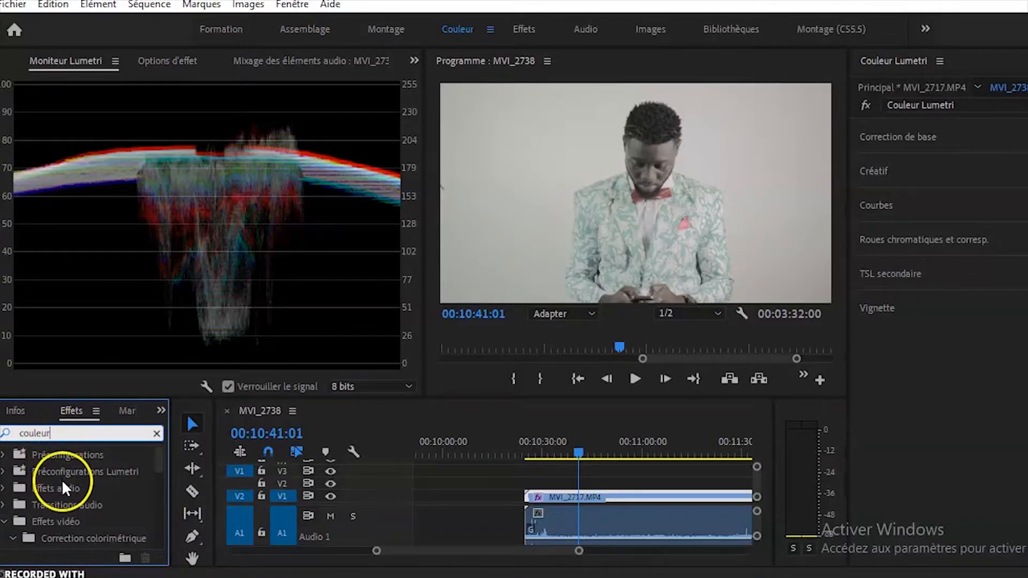
scroll(62, 480, down, 5)
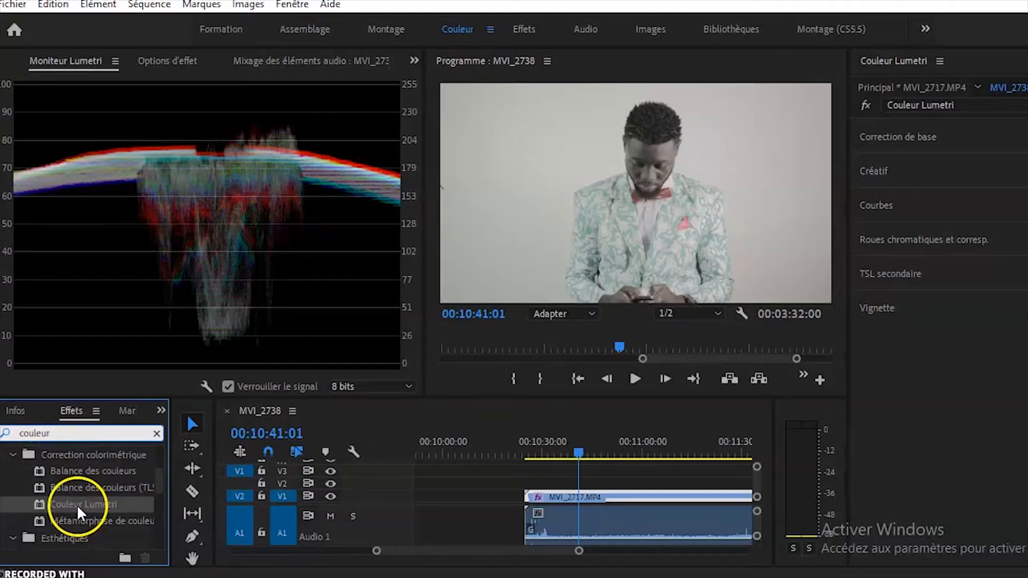
drag(76, 504, 571, 501)
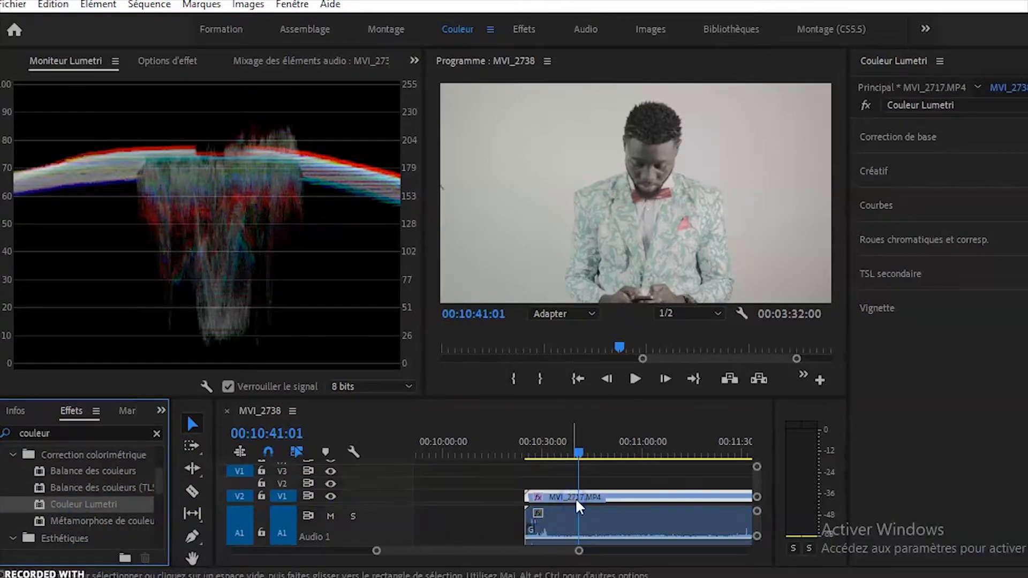
Open Correction de base in the clip's second Couleur Lumetri effect and look through the input LUT choices, keeping Aucun.
click(170, 61)
scroll(156, 299, down, 5)
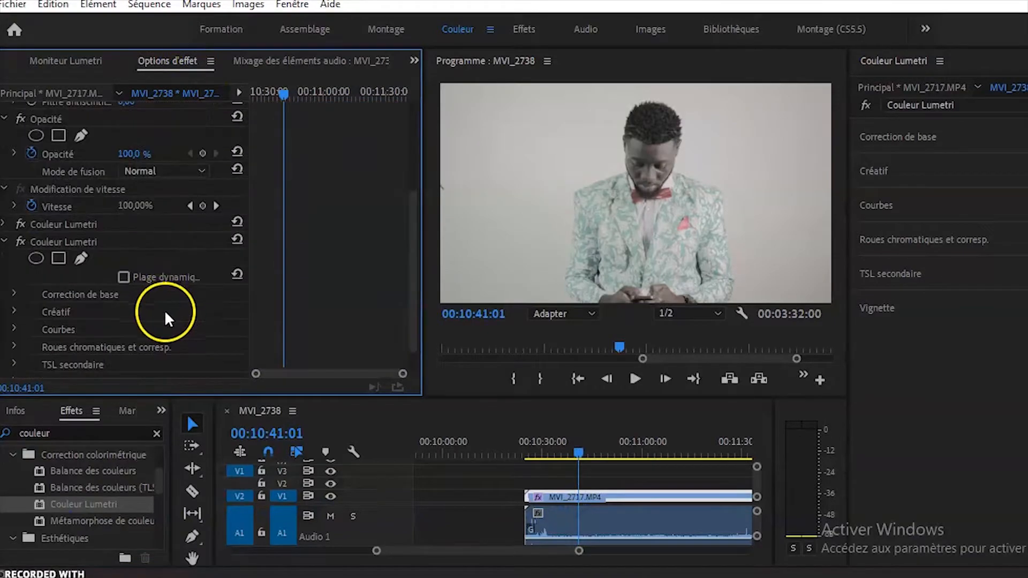
scroll(165, 310, down, 1)
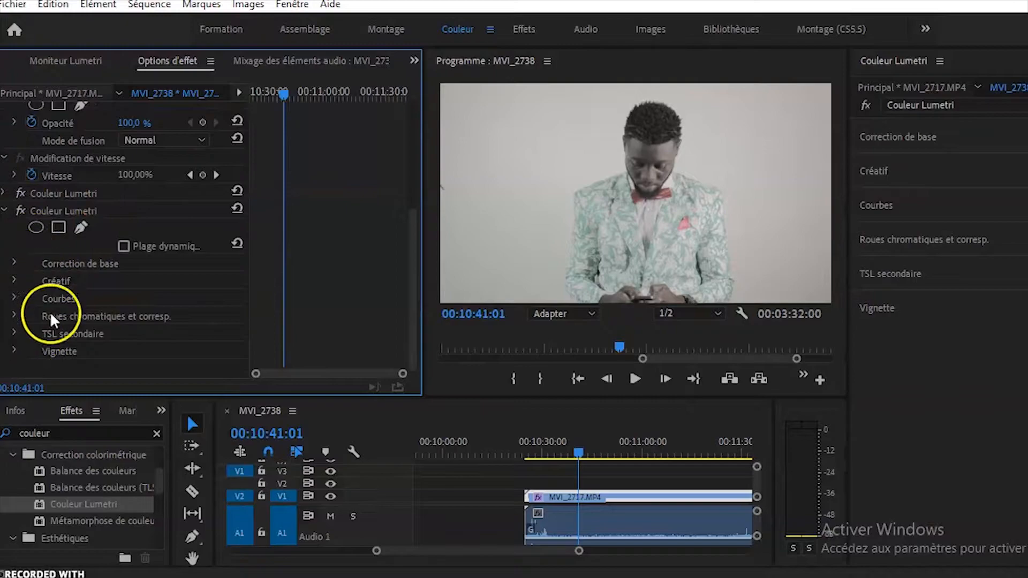
click(14, 261)
scroll(89, 287, down, 2)
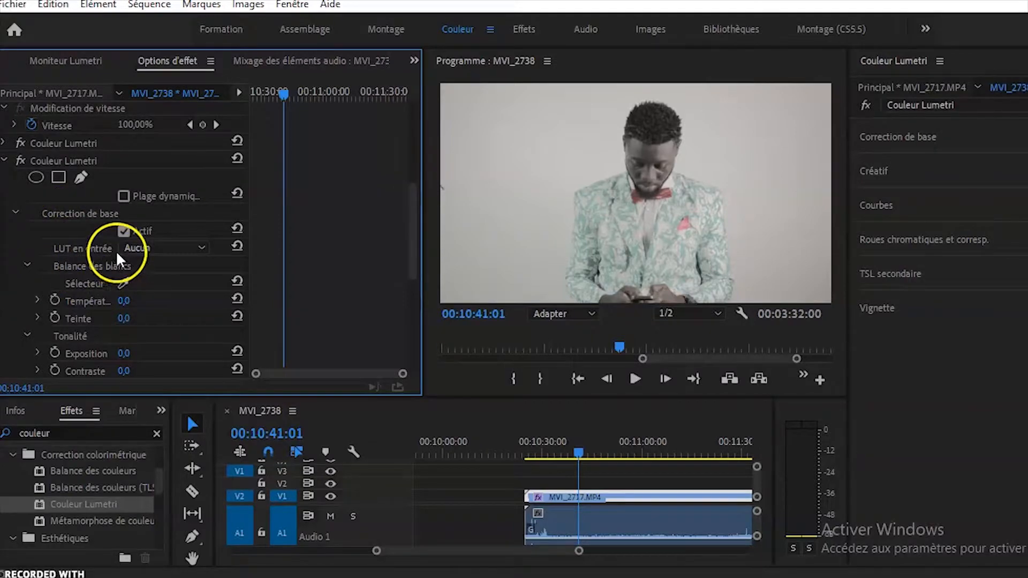
click(155, 250)
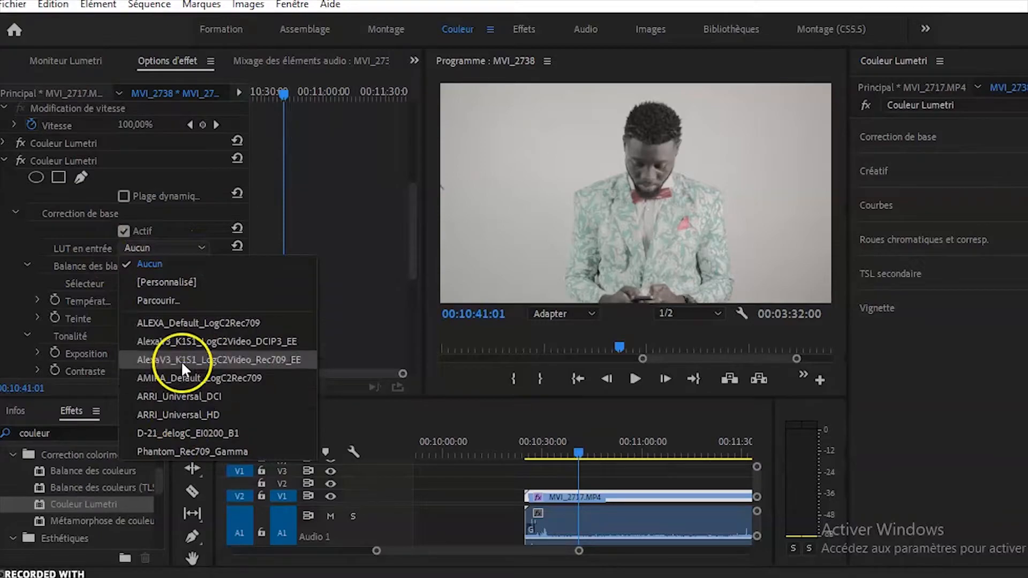
click(199, 248)
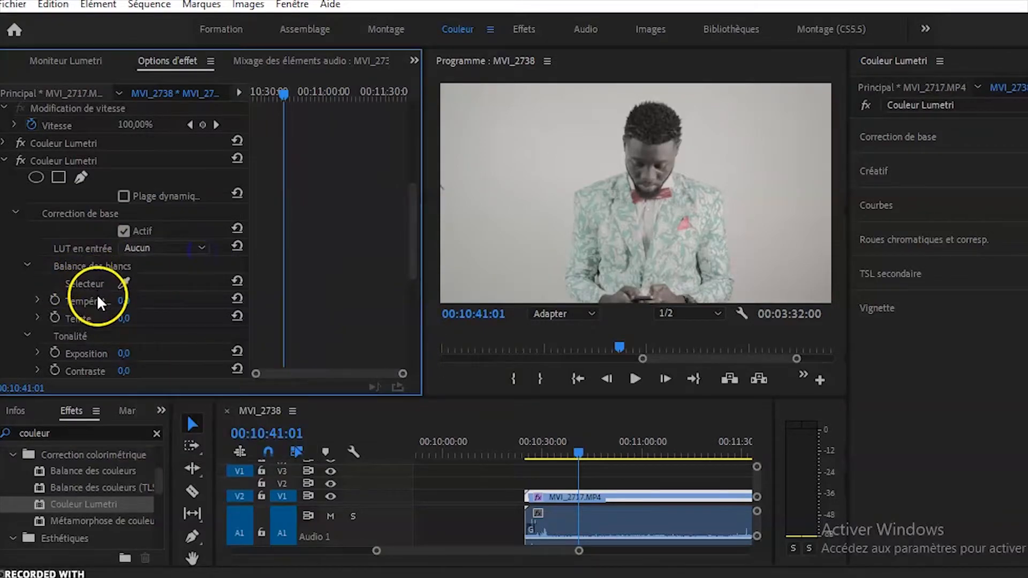
Set Température to -22, Exposition to 0,3, Contraste to 3, Tons clairs to -18, Blancs to 21 and Noirs to -83.
scroll(95, 278, down, 2)
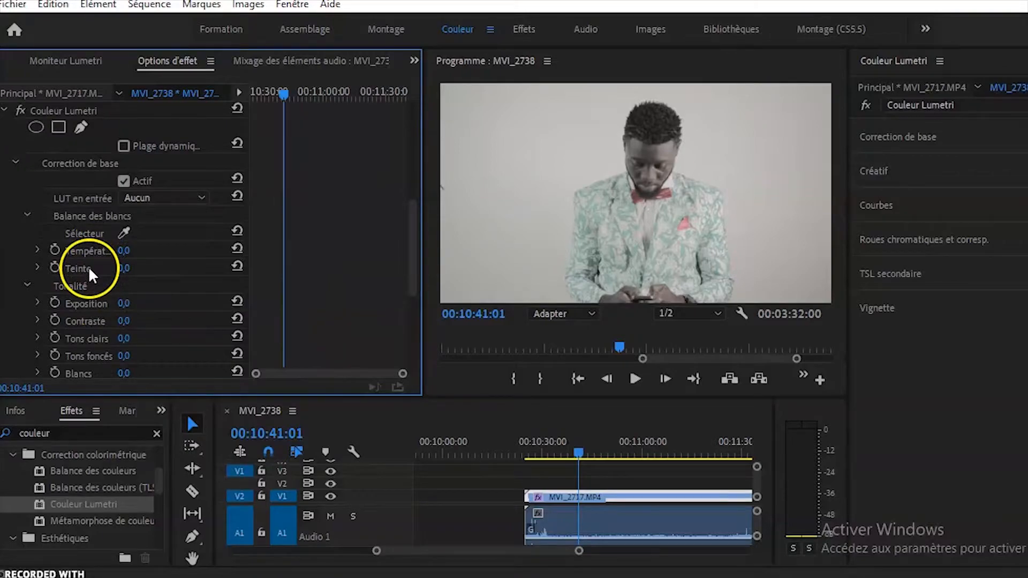
scroll(90, 315, down, 1)
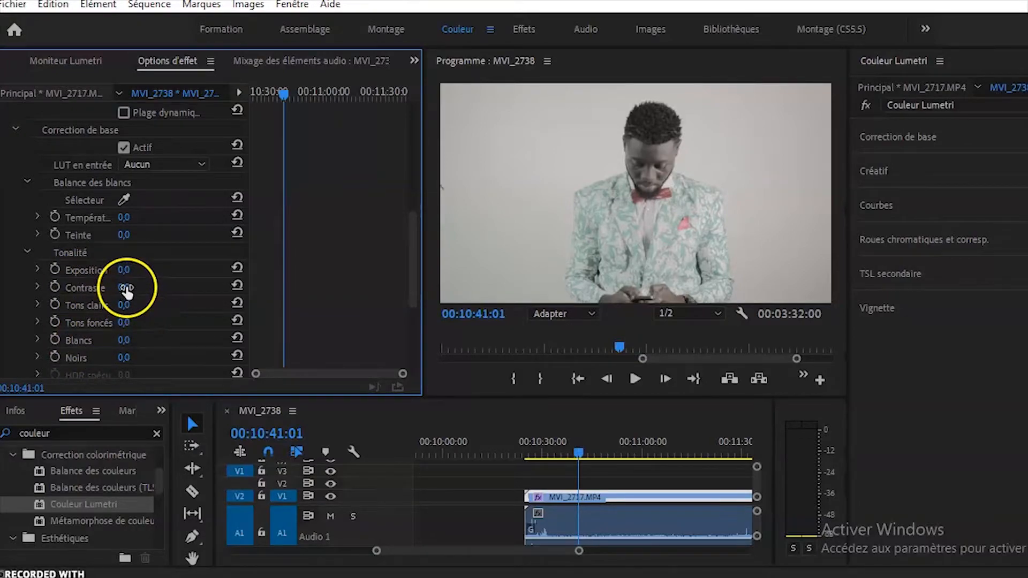
drag(127, 288, 141, 401)
scroll(134, 343, down, 1)
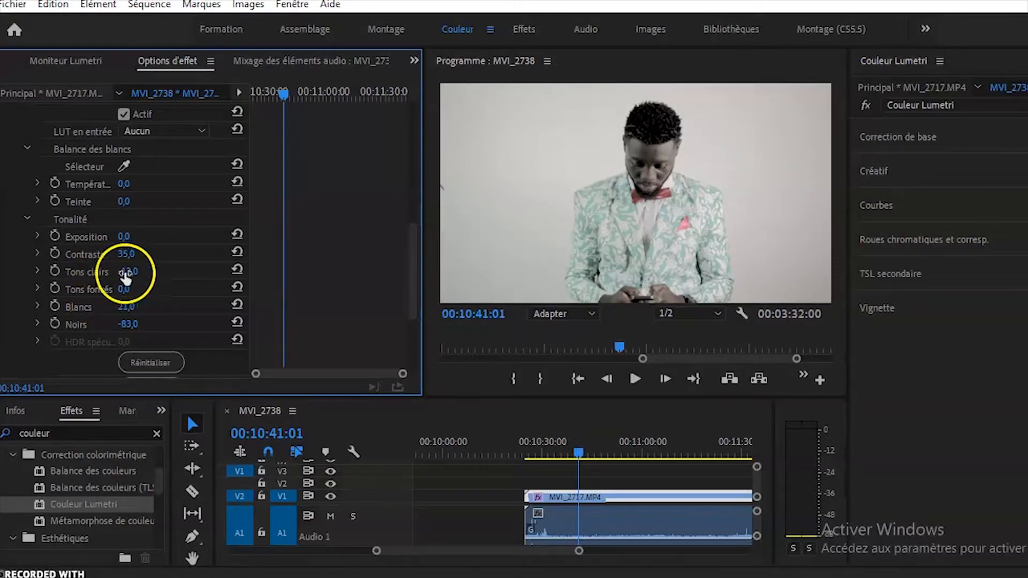
drag(123, 236, 124, 236)
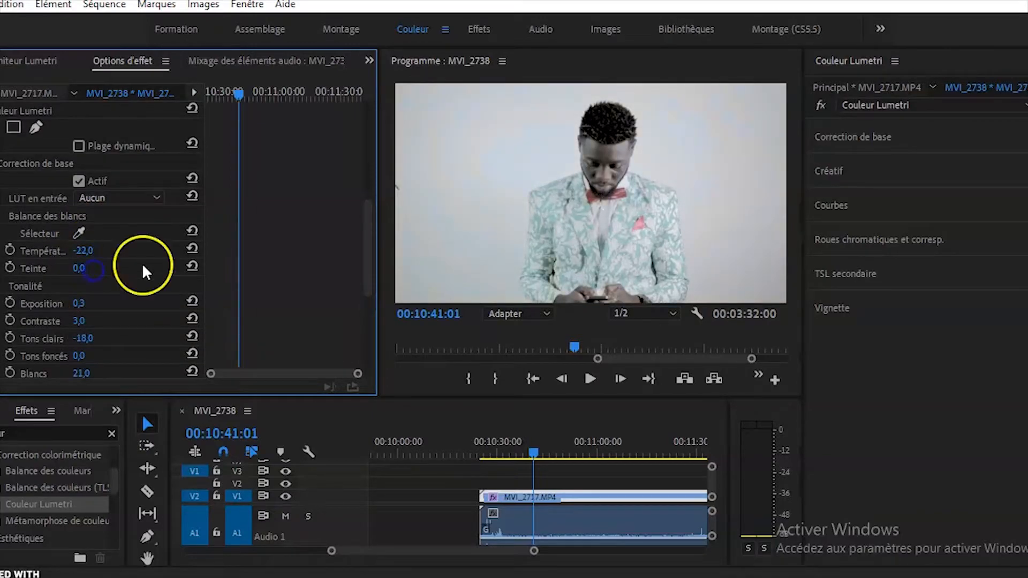
Play back parts of the MVI_2717.MP4 clip to check the colour correction.
key(space)
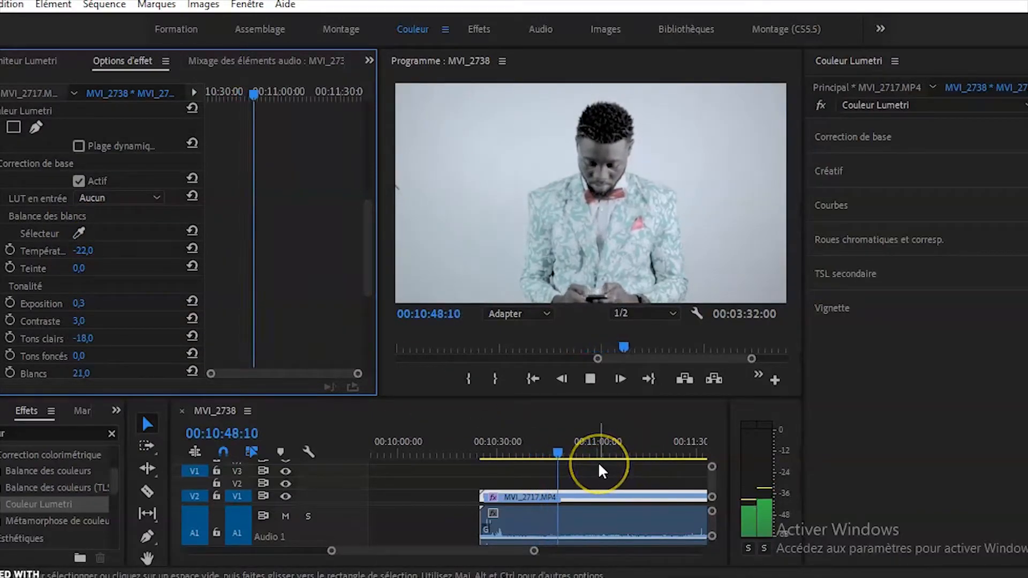
scroll(287, 287, down, 5)
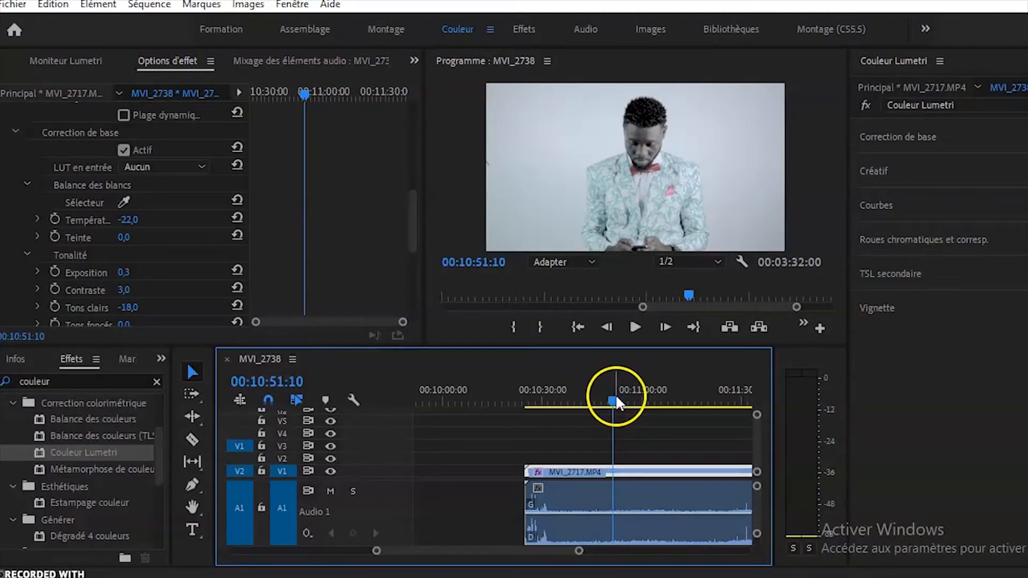
mouse_move(616, 403)
mouse_down()
mouse_move(574, 401)
mouse_move(599, 402)
mouse_up()
click(166, 244)
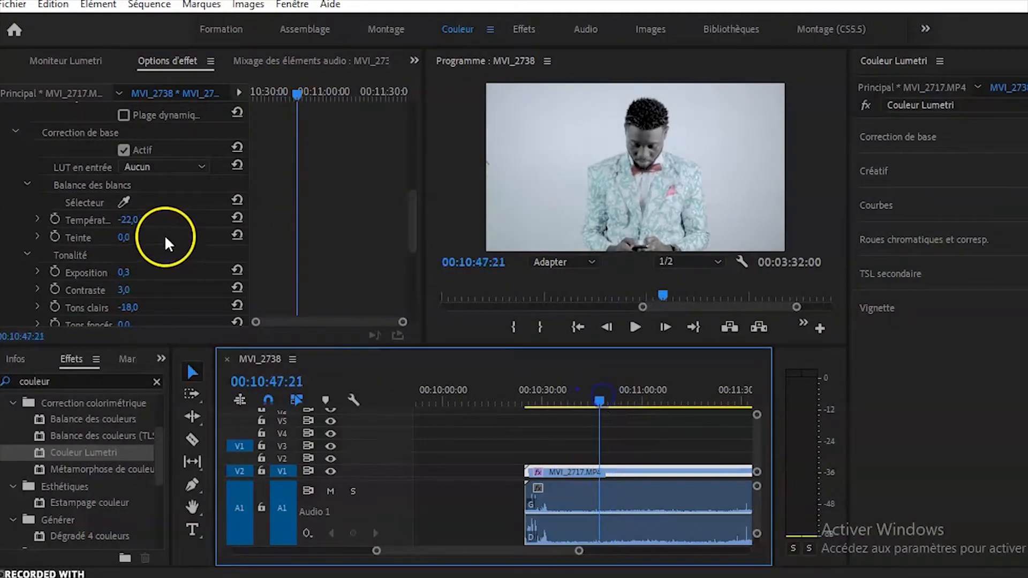
scroll(163, 241, down, 5)
key(space)
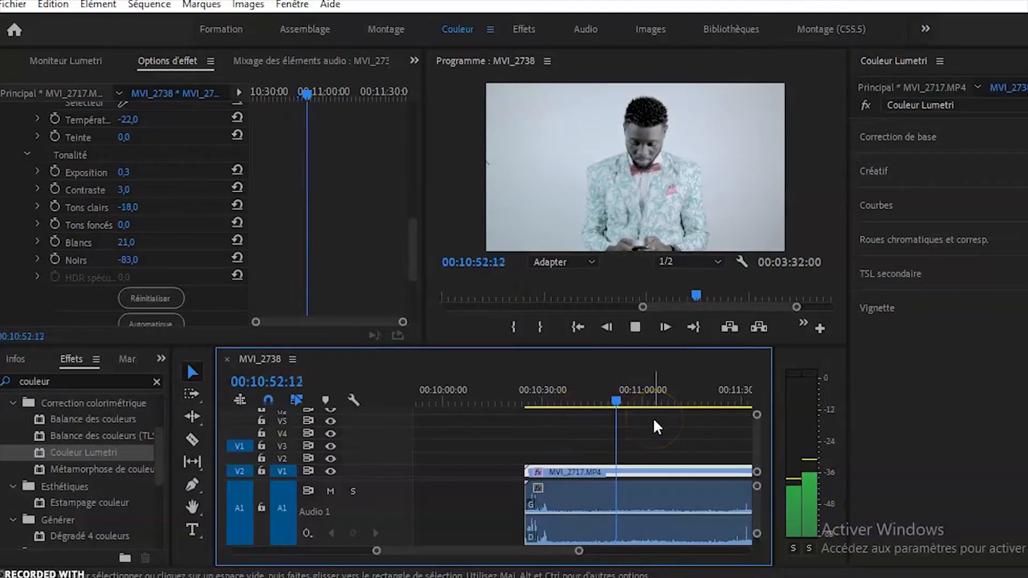
click(585, 477)
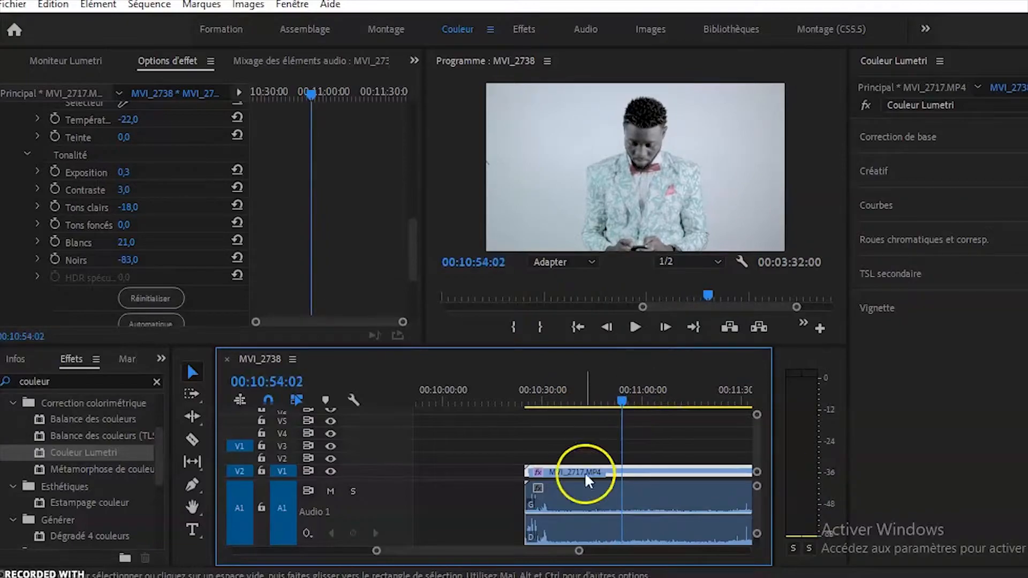
Set Blancs to 18 in the second Couleur Lumetri effect and play the clip briefly to check it.
mouse_move(583, 552)
mouse_down()
mouse_move(636, 550)
mouse_move(595, 550)
mouse_up()
scroll(332, 252, down, 1)
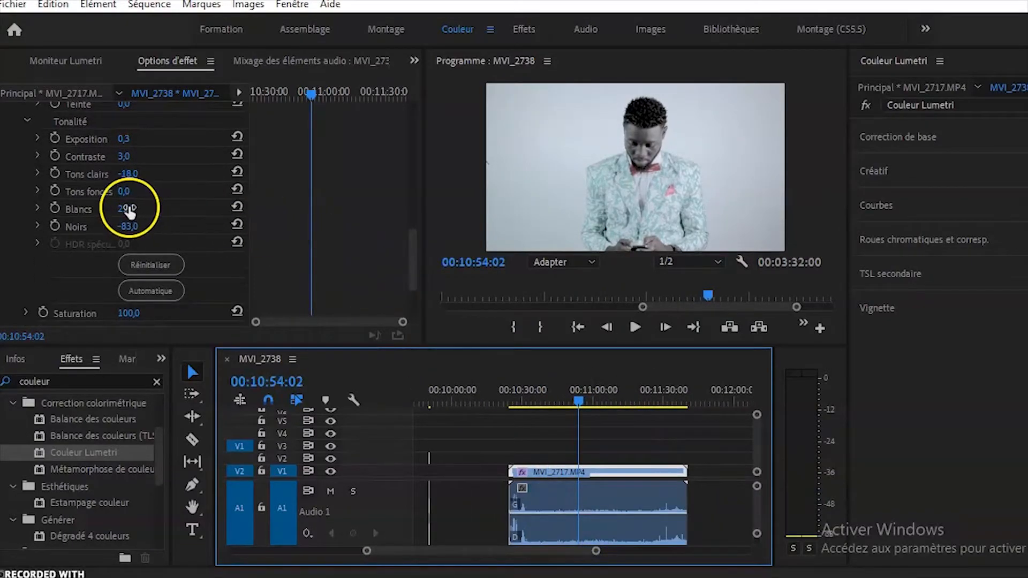
mouse_move(129, 209)
mouse_down()
mouse_move(130, 225)
mouse_move(128, 210)
mouse_up()
key(space)
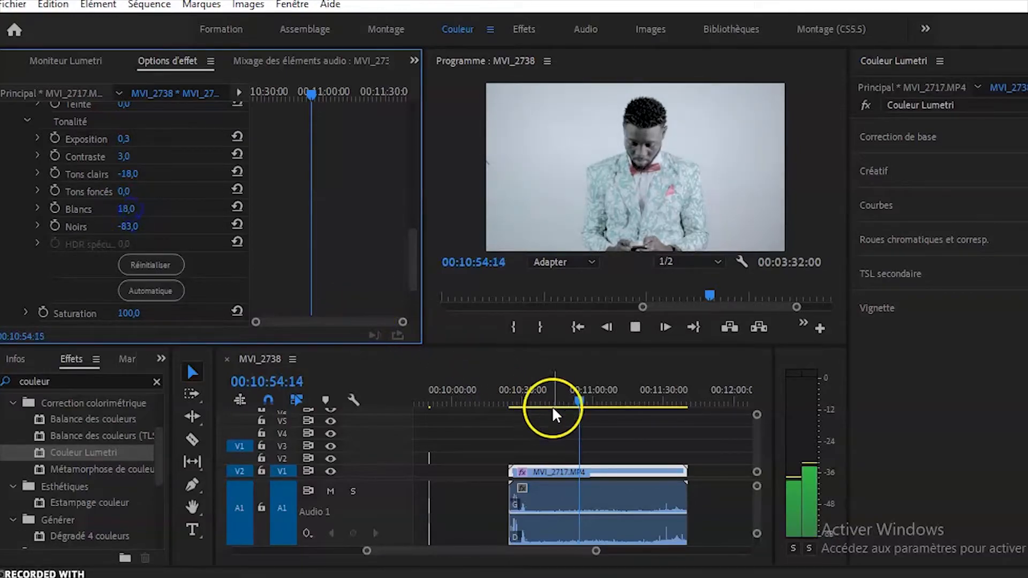
key(space)
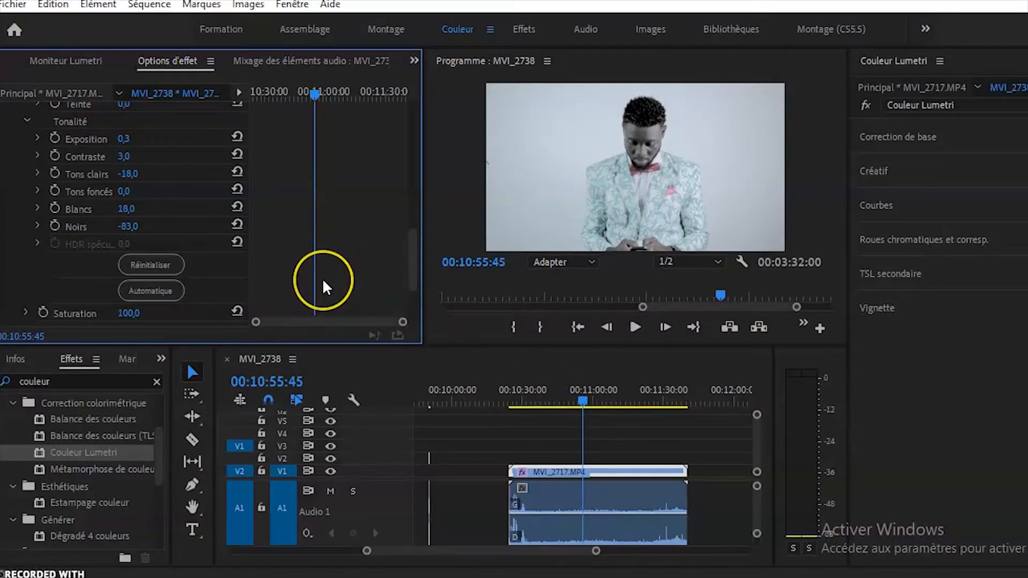
Examine the Balance des blancs and Tonalité settings of the second Couleur Lumetri effect, collapsing and reopening its Correction de base section.
scroll(324, 286, up, 3)
scroll(325, 286, up, 2)
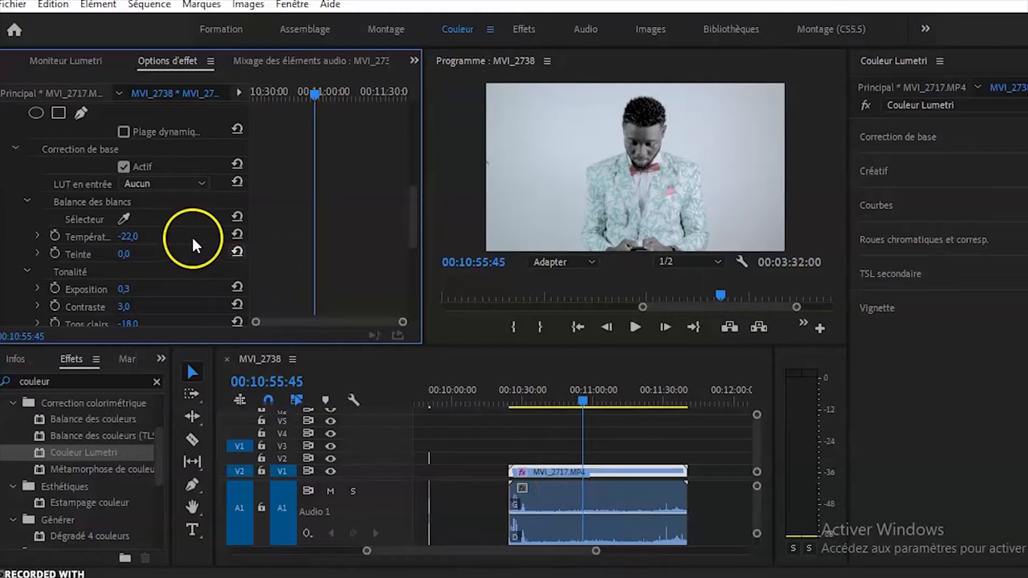
scroll(177, 236, down, 3)
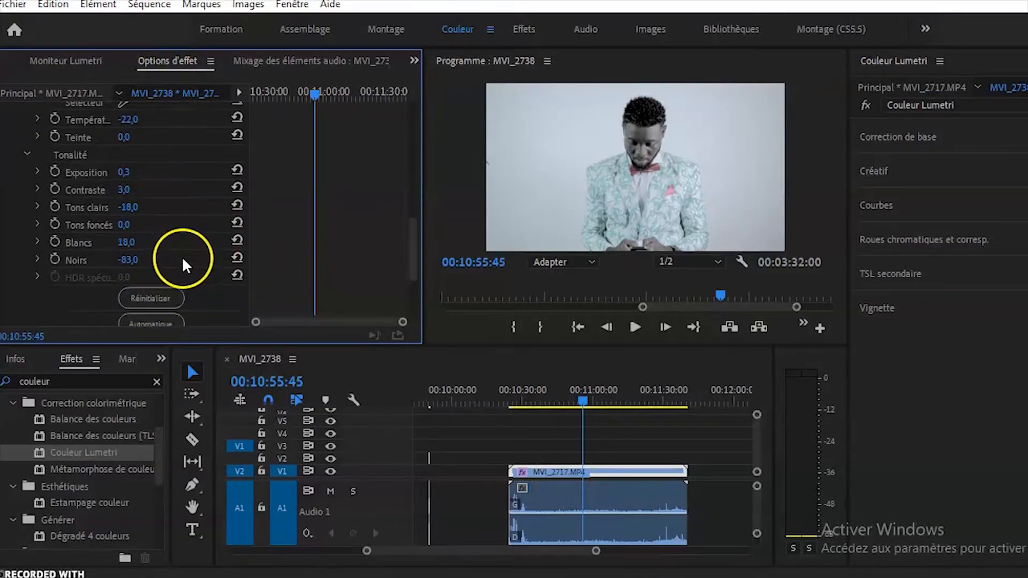
scroll(182, 256, up, 4)
scroll(55, 226, up, 3)
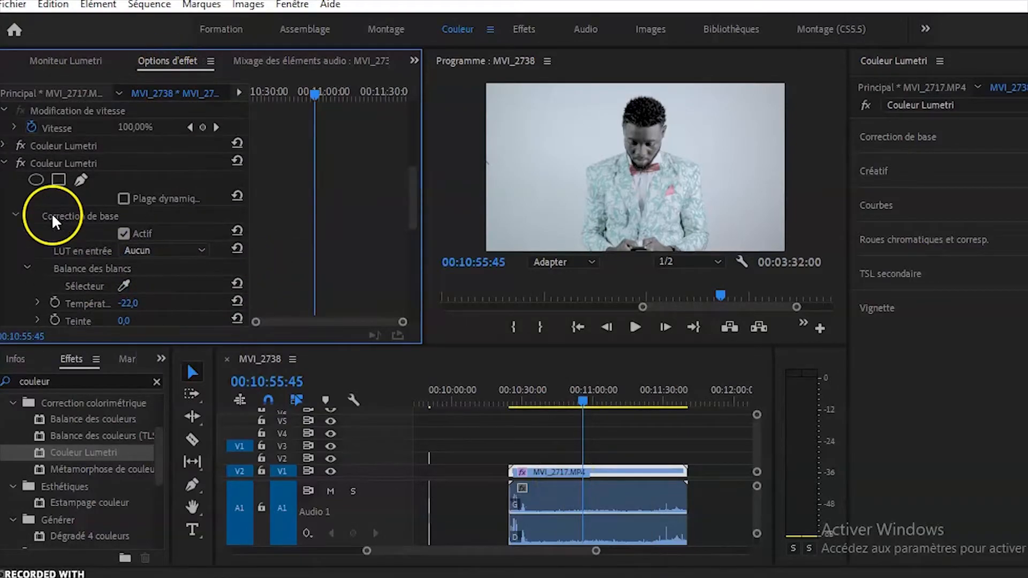
scroll(117, 225, down, 3)
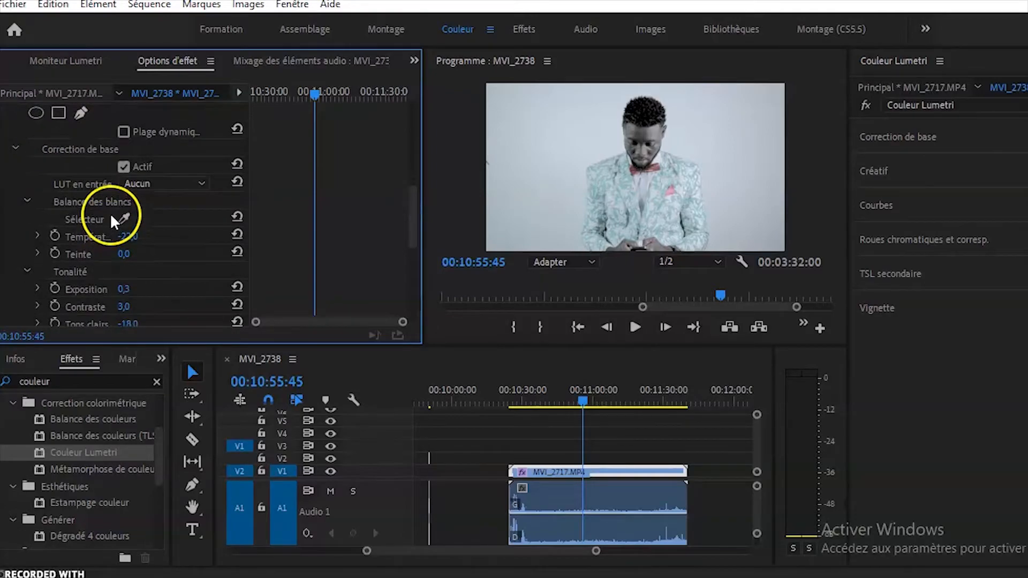
click(27, 168)
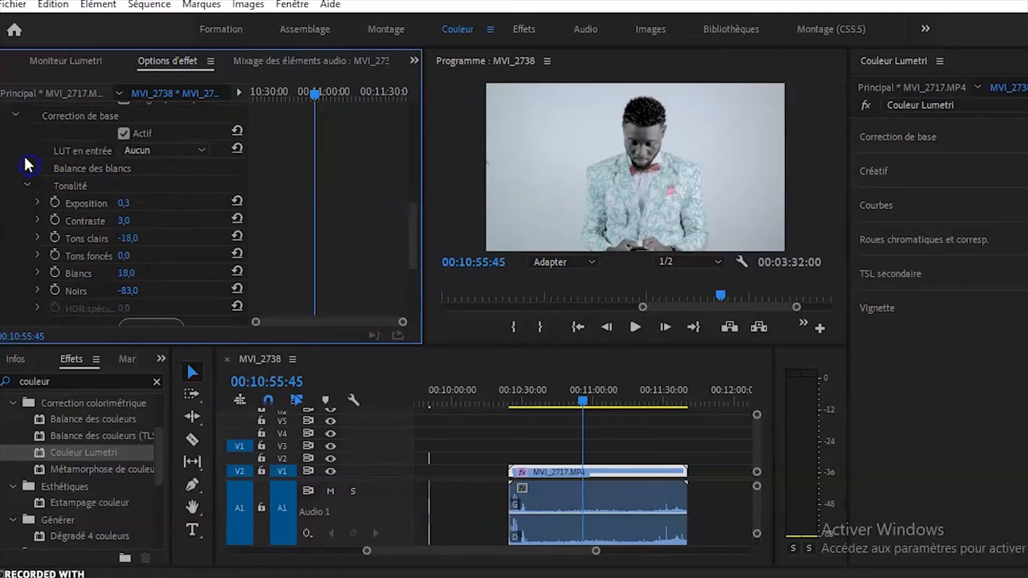
click(15, 115)
scroll(33, 190, up, 1)
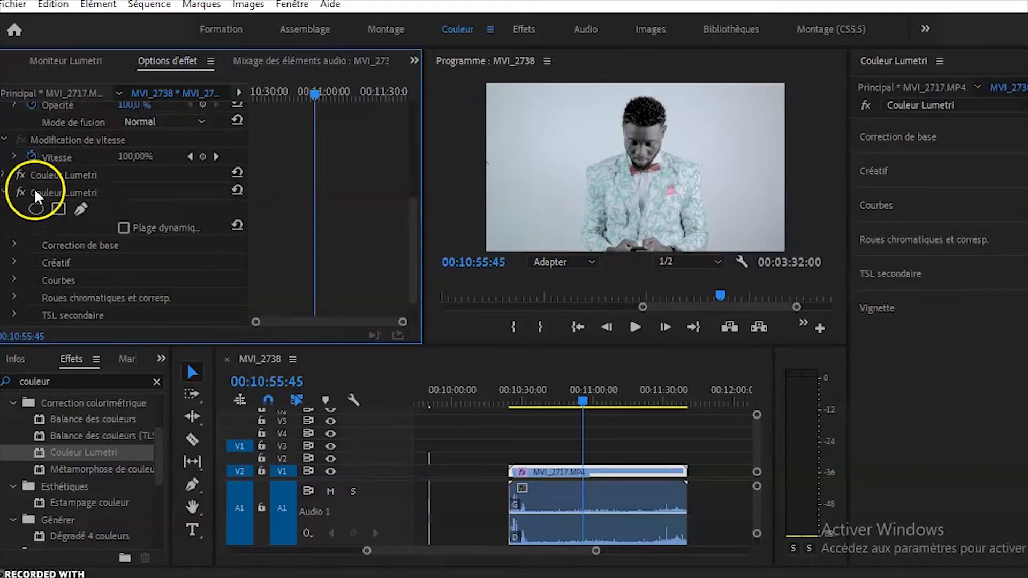
click(8, 196)
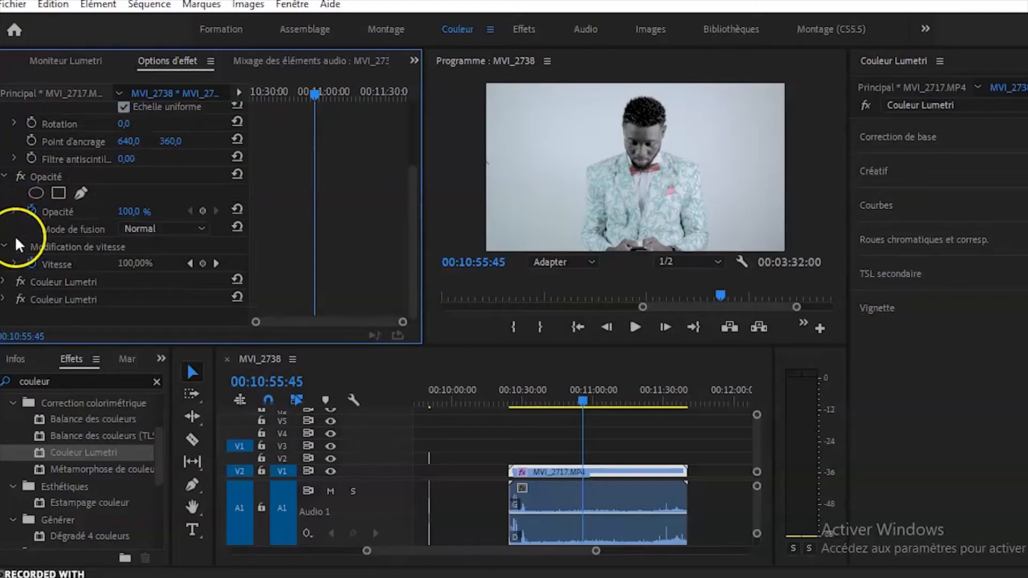
click(4, 301)
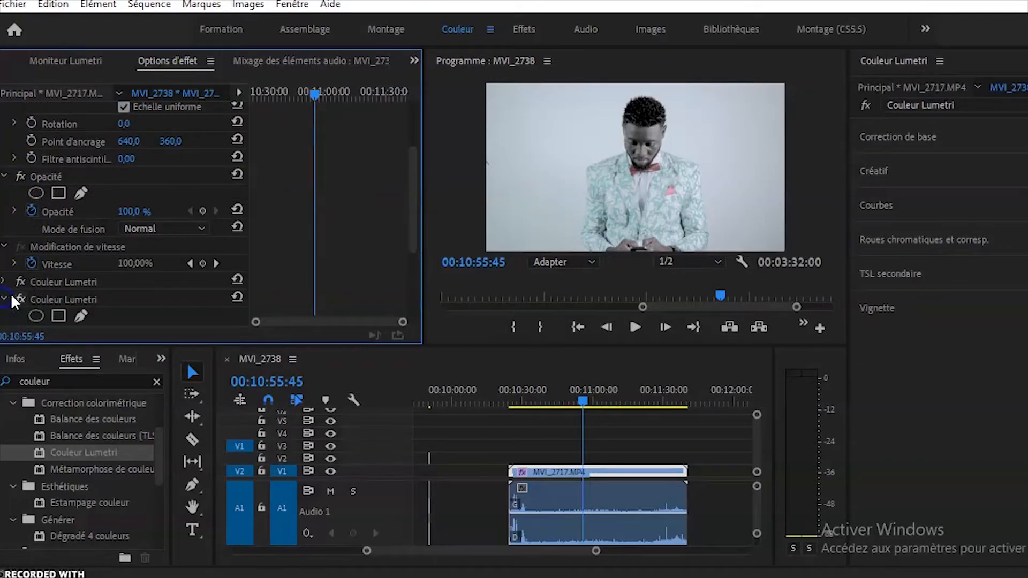
scroll(83, 275, down, 6)
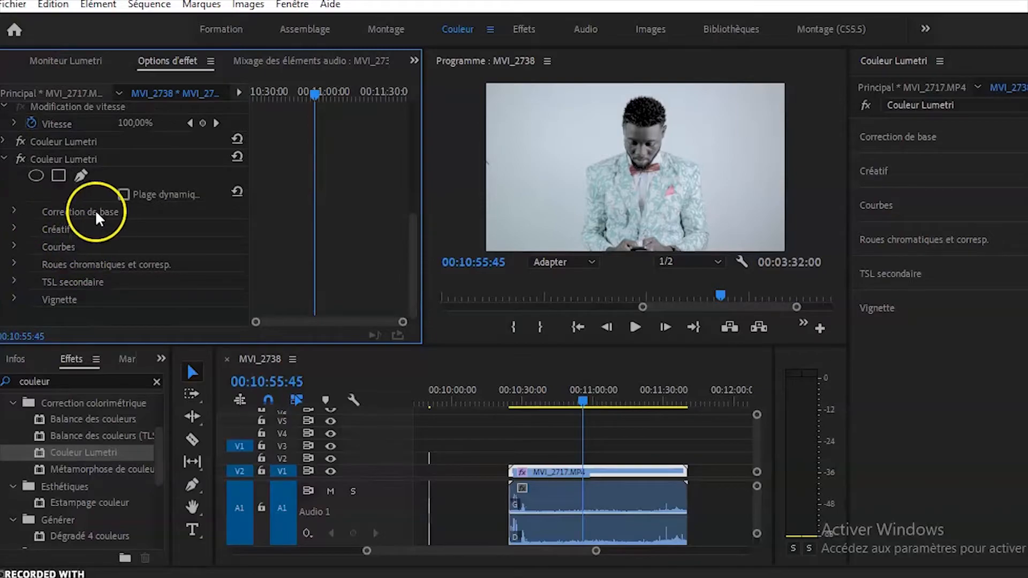
click(16, 211)
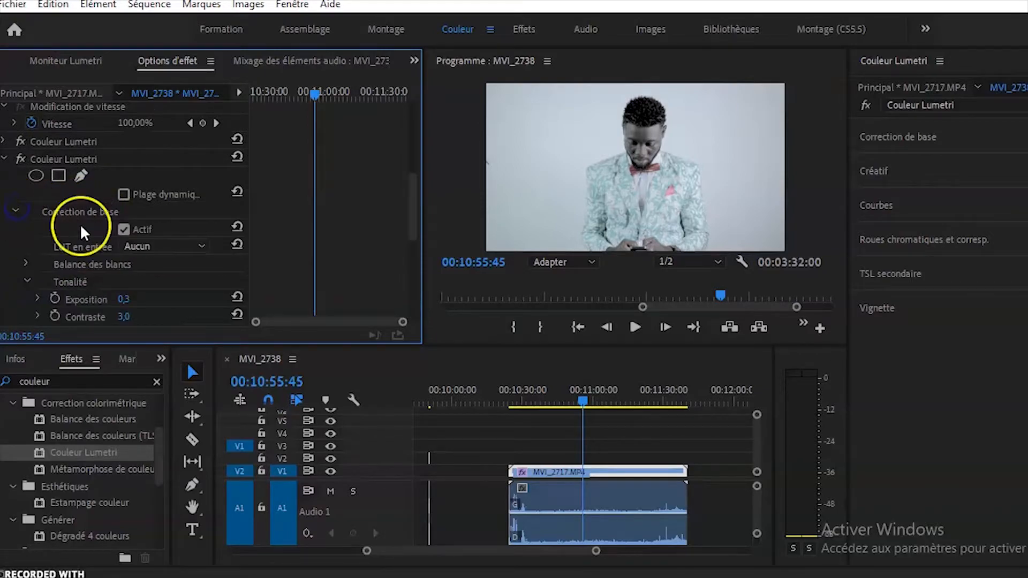
scroll(126, 259, down, 3)
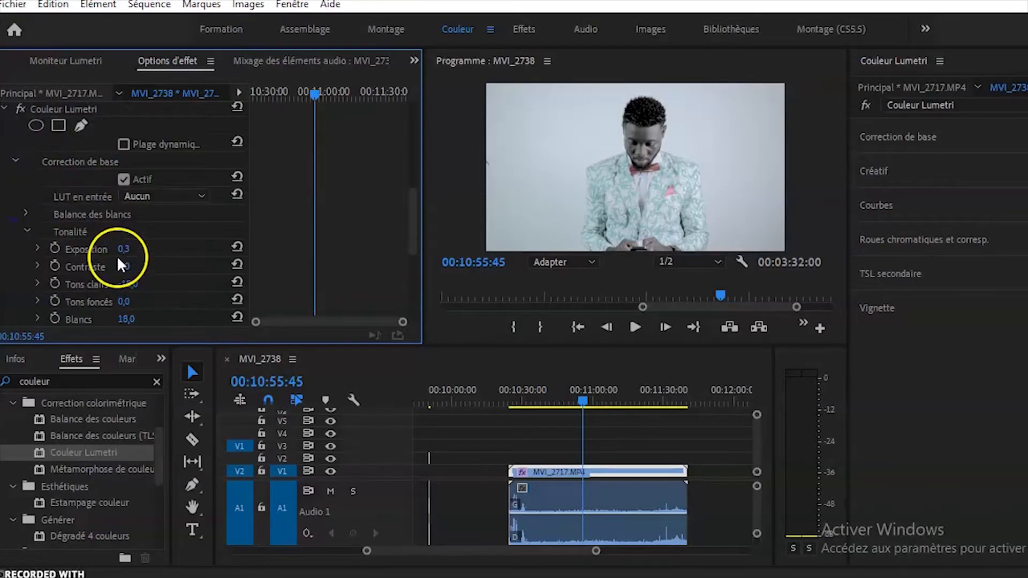
click(26, 214)
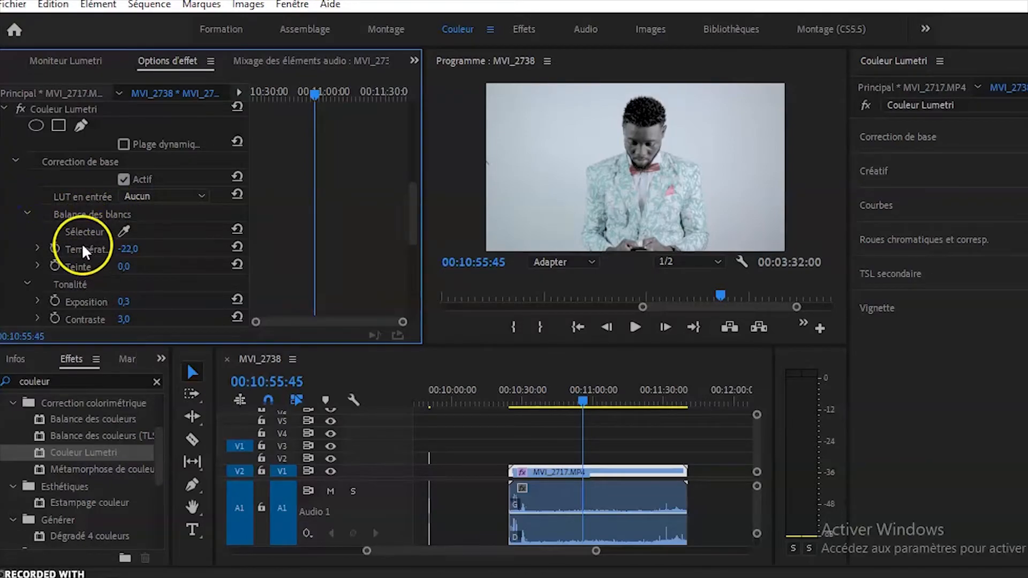
Set Contraste to -10 in the Couleur Lumetri effect on MVI_2717.MP4 and play the clip briefly to check it.
scroll(69, 257, down, 3)
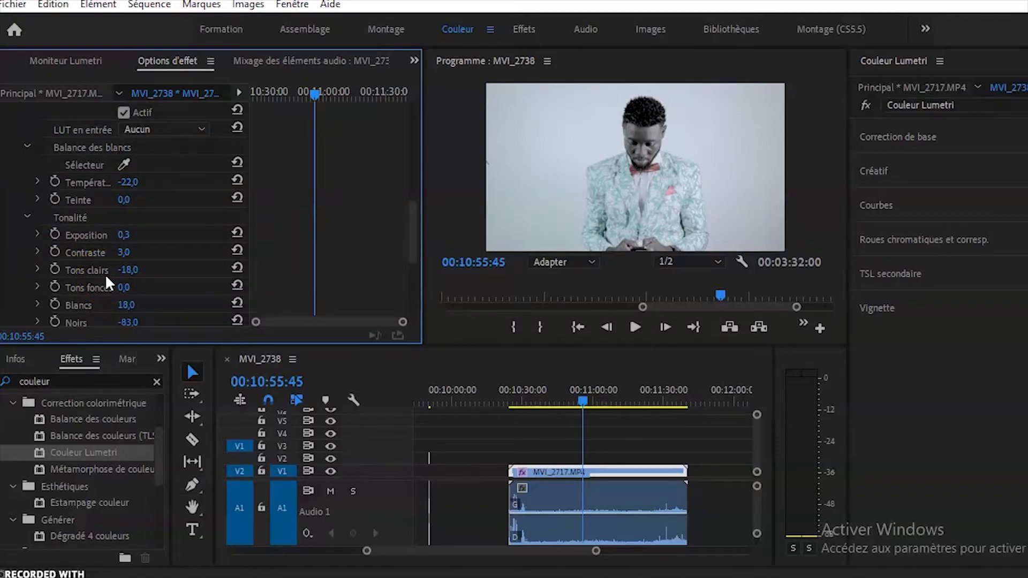
scroll(109, 282, down, 2)
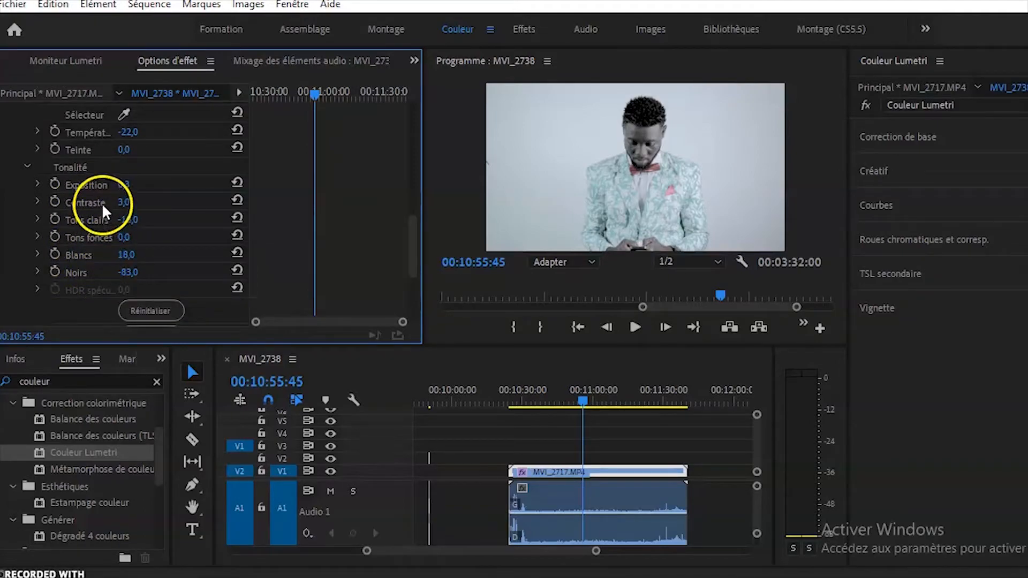
drag(122, 201, 140, 216)
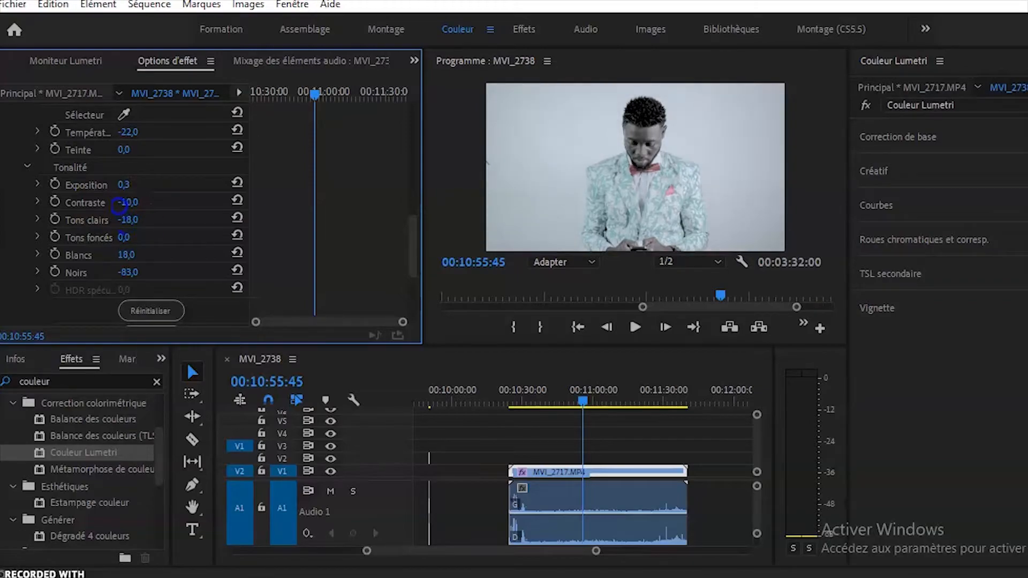
click(567, 399)
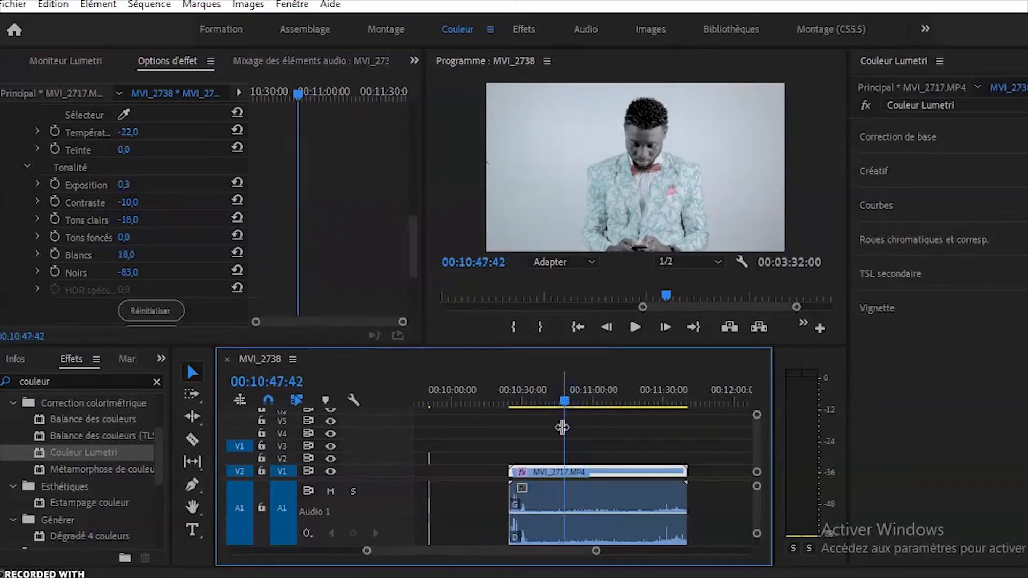
key(space)
key(space)
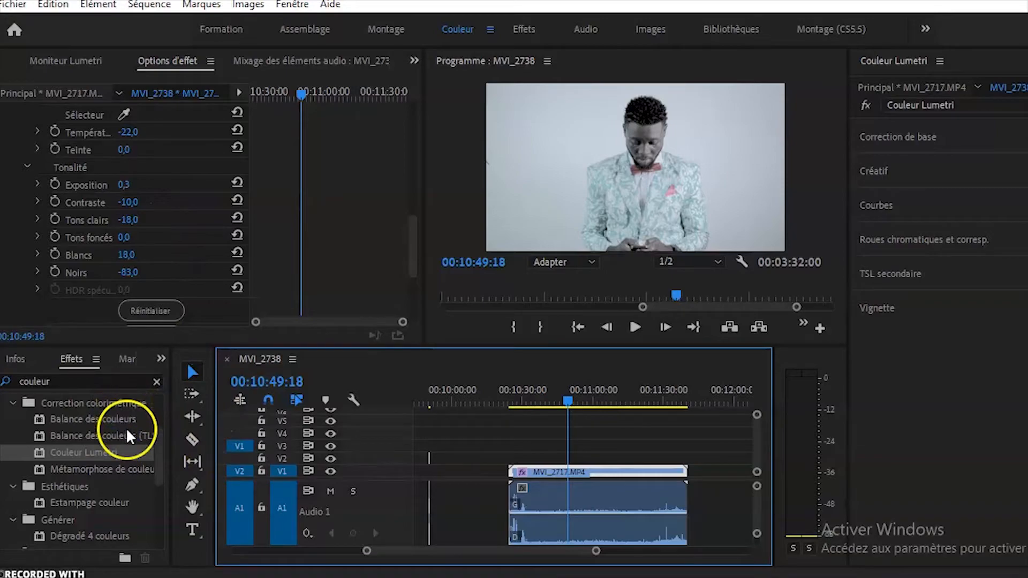
Go to the group of short clips after MVI_2717.MP4 and place the playhead at 00:12:29:06 in the sequence.
drag(595, 550, 652, 553)
click(620, 467)
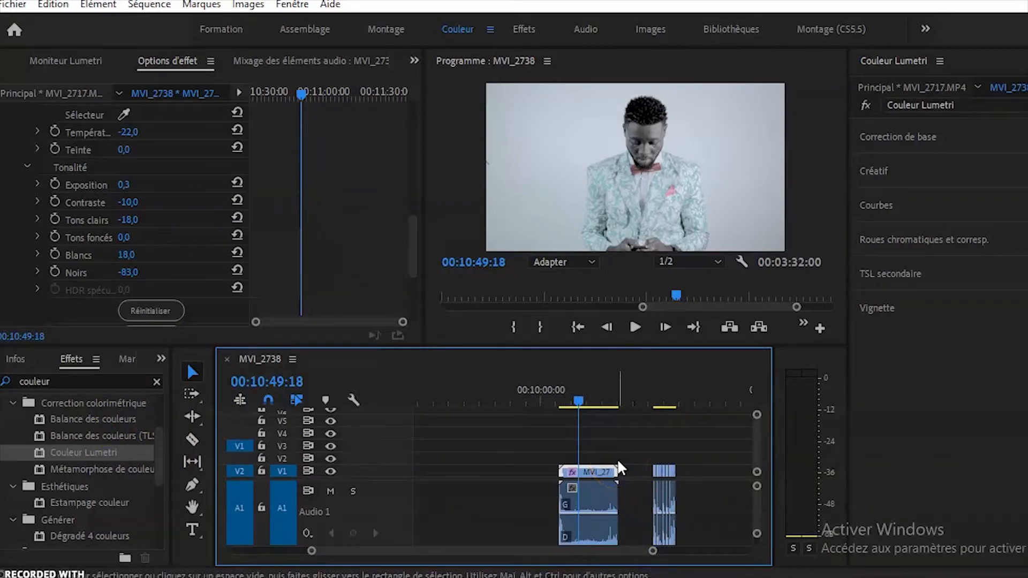
drag(584, 399, 661, 418)
drag(652, 552, 569, 544)
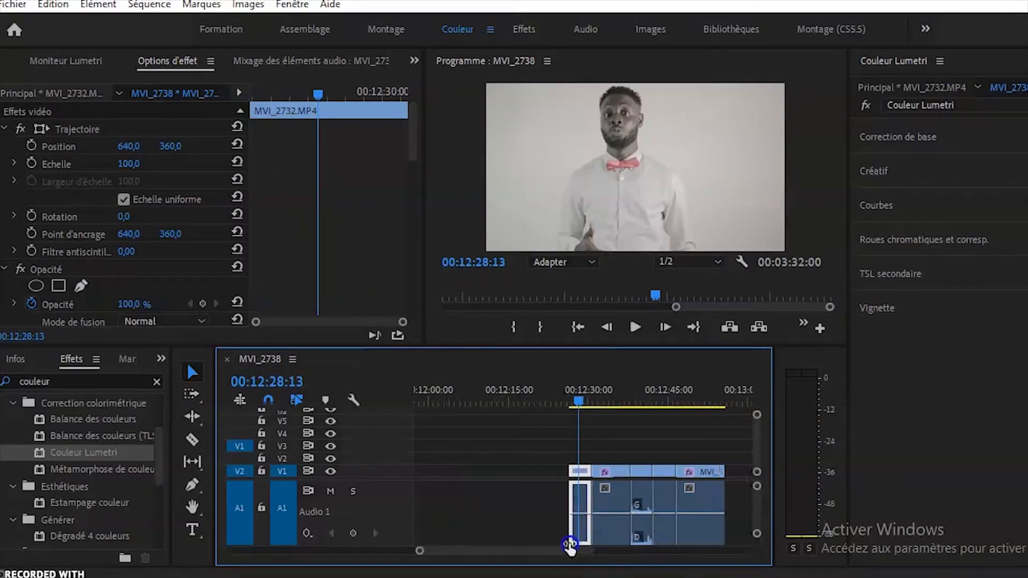
drag(583, 406, 594, 442)
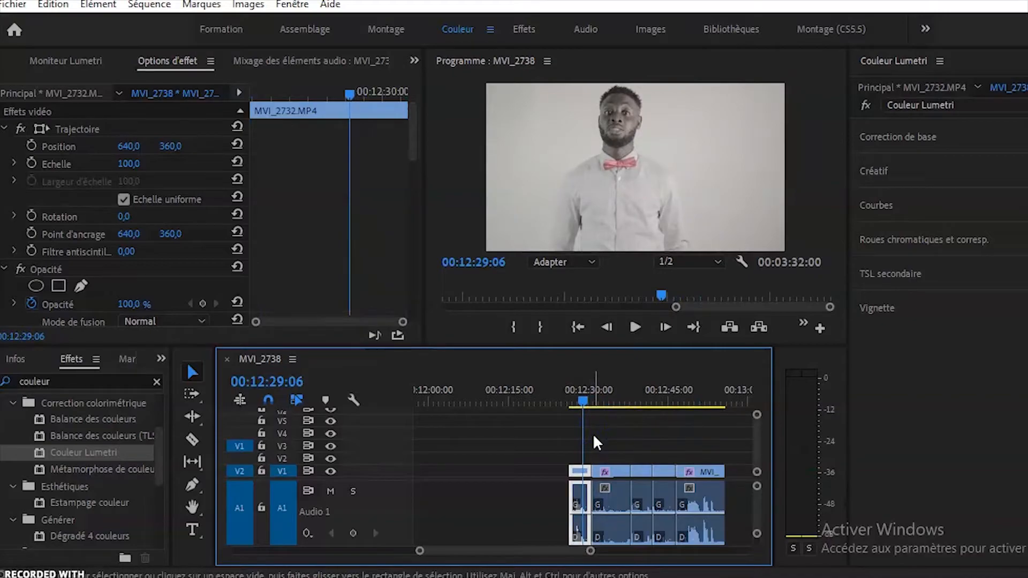
Show the project's media items, widen their display area and find the Calque d'effets item.
drag(591, 550, 652, 550)
scroll(142, 426, down, 2)
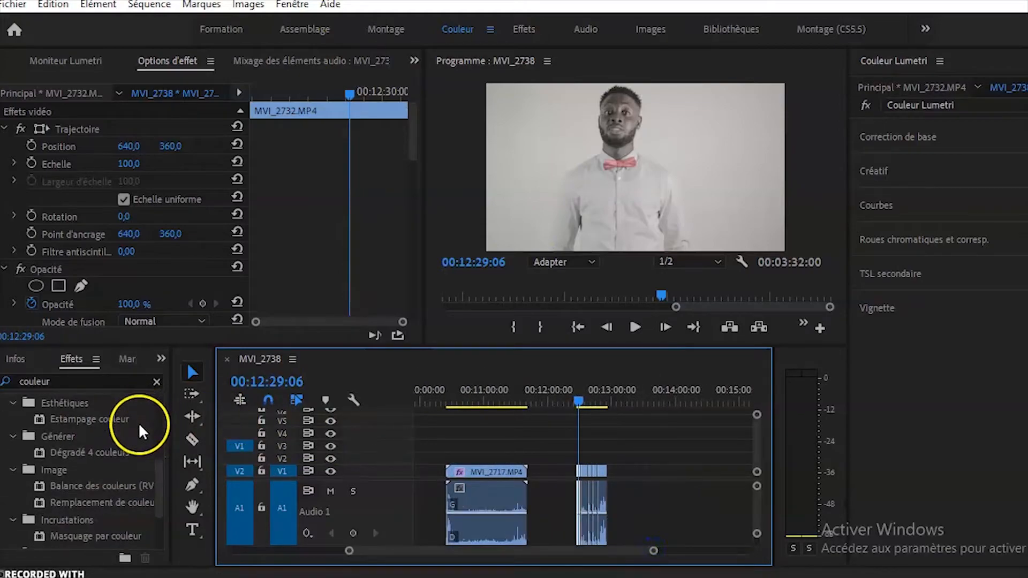
scroll(142, 428, down, 2)
click(161, 359)
click(190, 380)
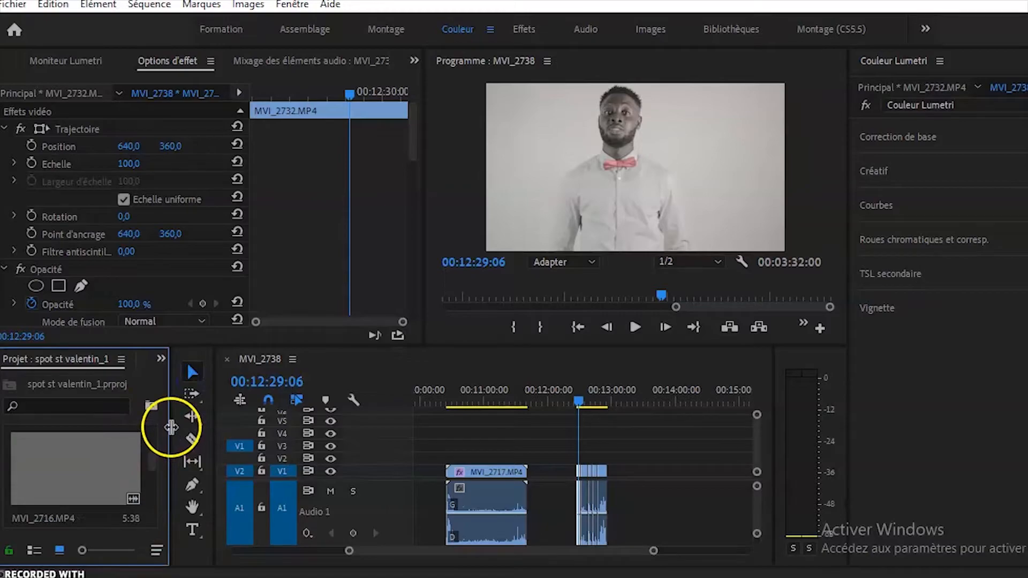
drag(171, 427, 297, 426)
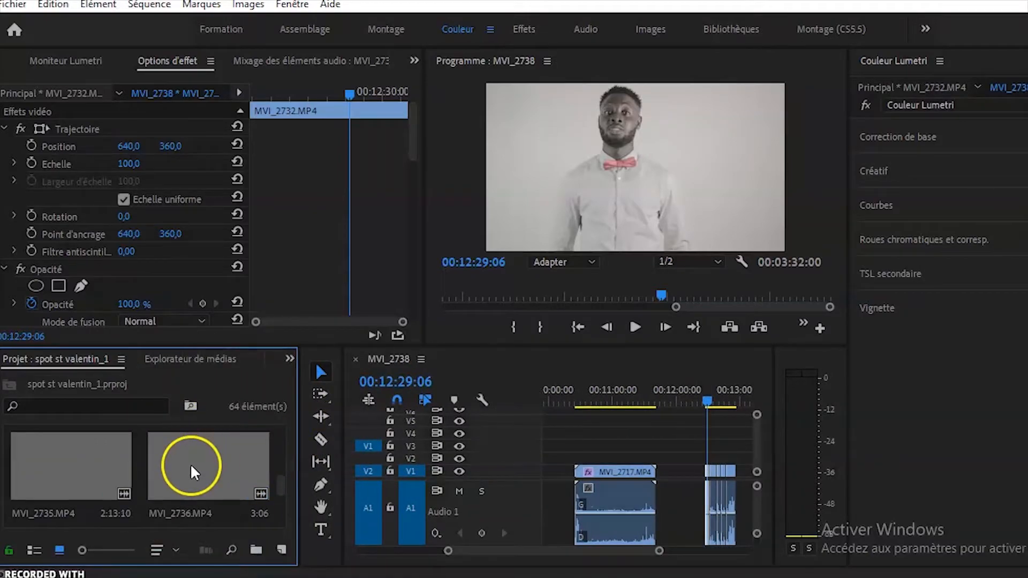
scroll(192, 464, down, 5)
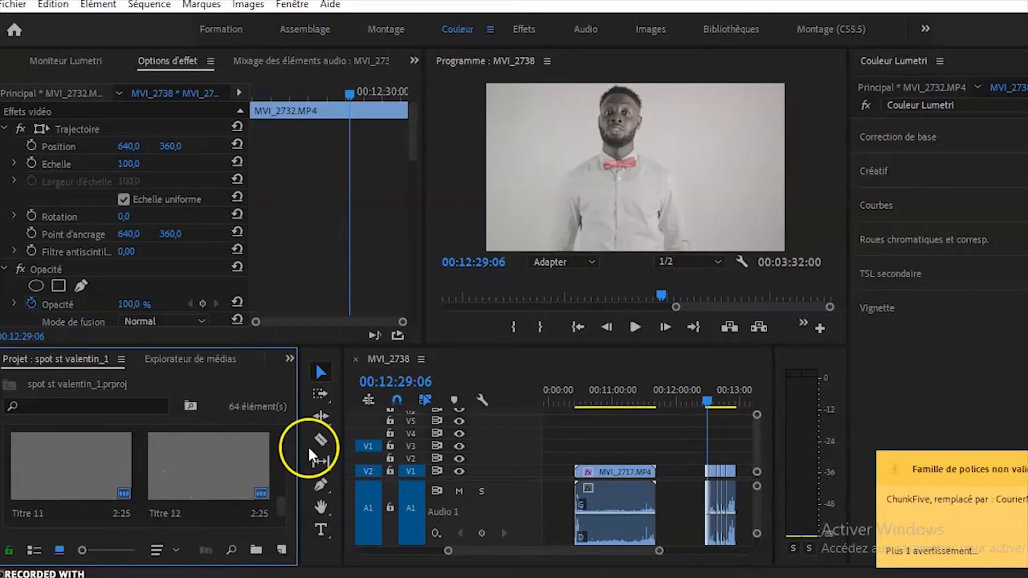
scroll(268, 455, down, 3)
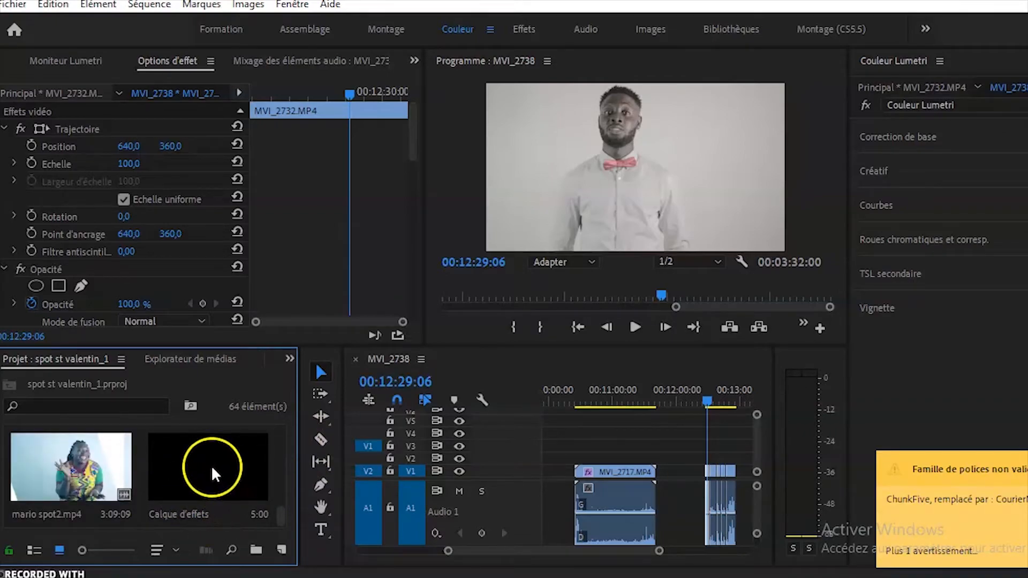
Add the Calque d'effets to track V3 above the MVI_2732.MP4 clips, starting at 00:12:29:06.
drag(657, 551, 688, 551)
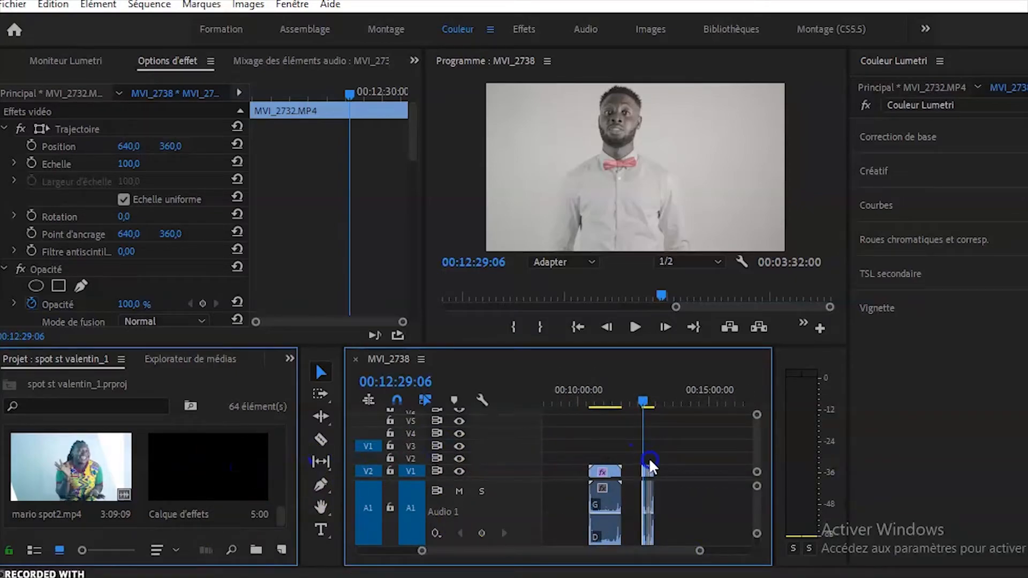
drag(700, 551, 704, 555)
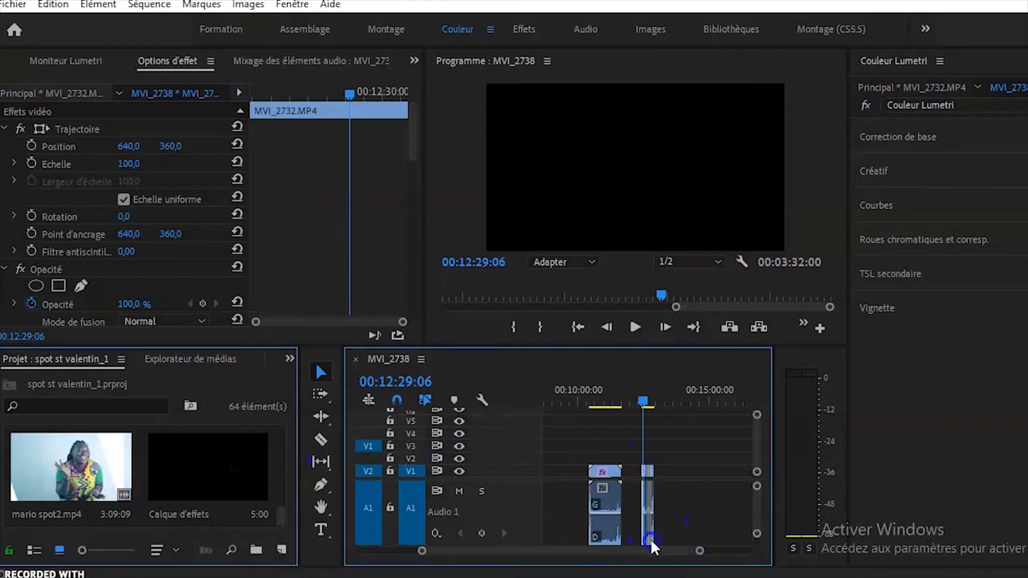
drag(694, 550, 650, 552)
drag(728, 552, 591, 538)
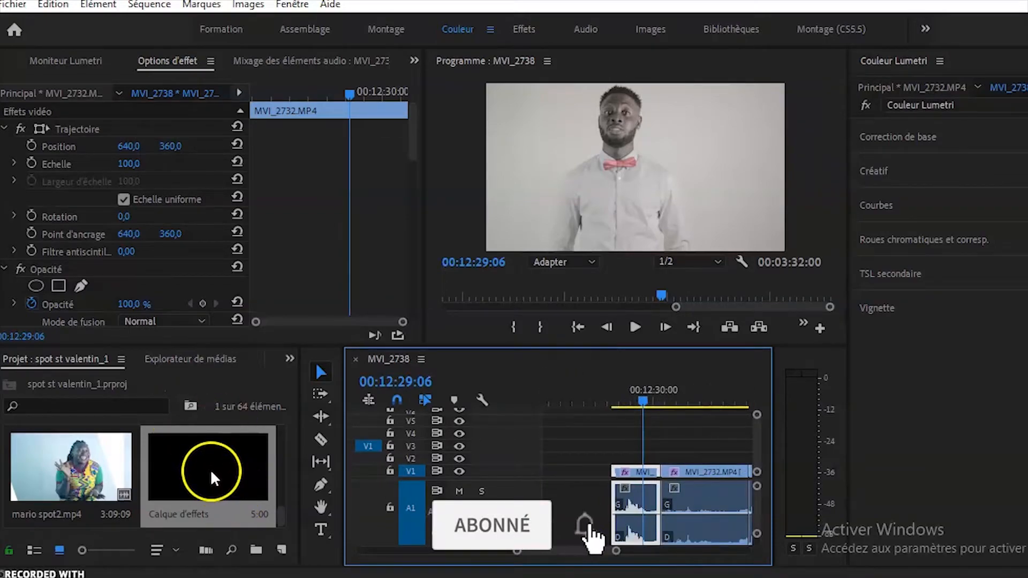
drag(208, 467, 676, 445)
Move the Calque d'effets on V3 to the start of the first short clip and place the playhead at 00:12:29:36.
click(650, 404)
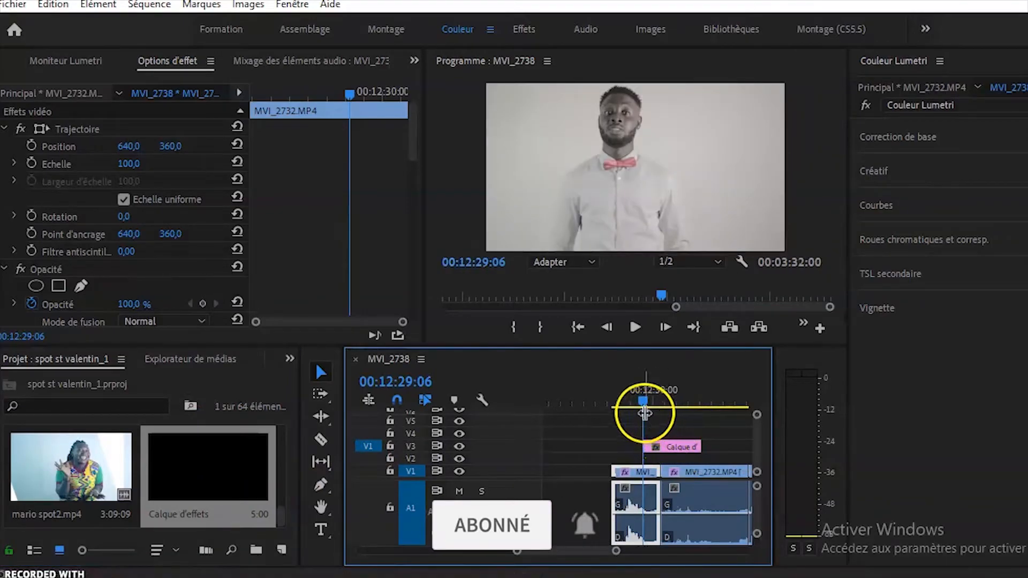
drag(650, 405, 658, 402)
click(660, 446)
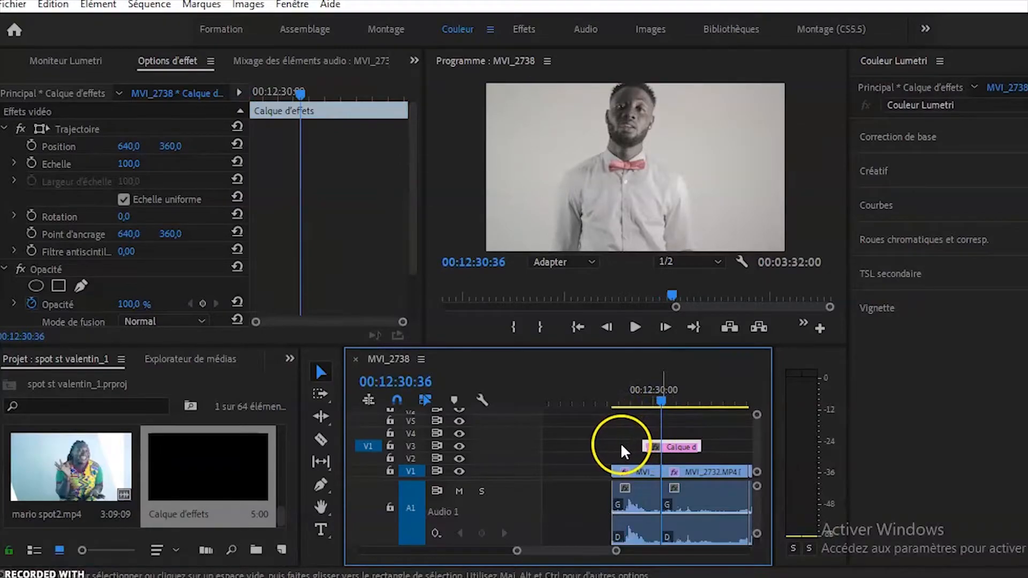
double_click(660, 446)
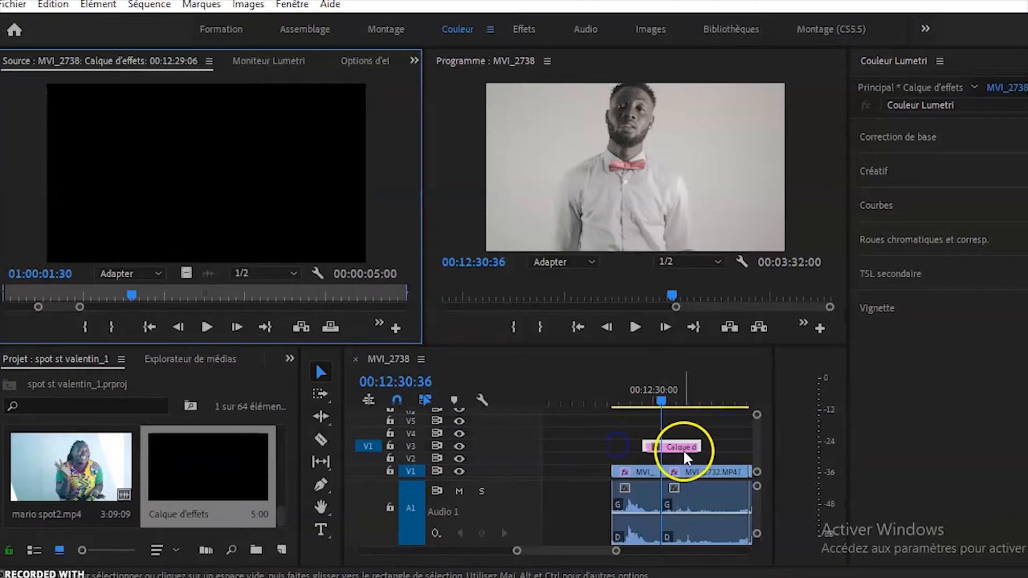
drag(680, 446, 648, 446)
drag(660, 399, 648, 397)
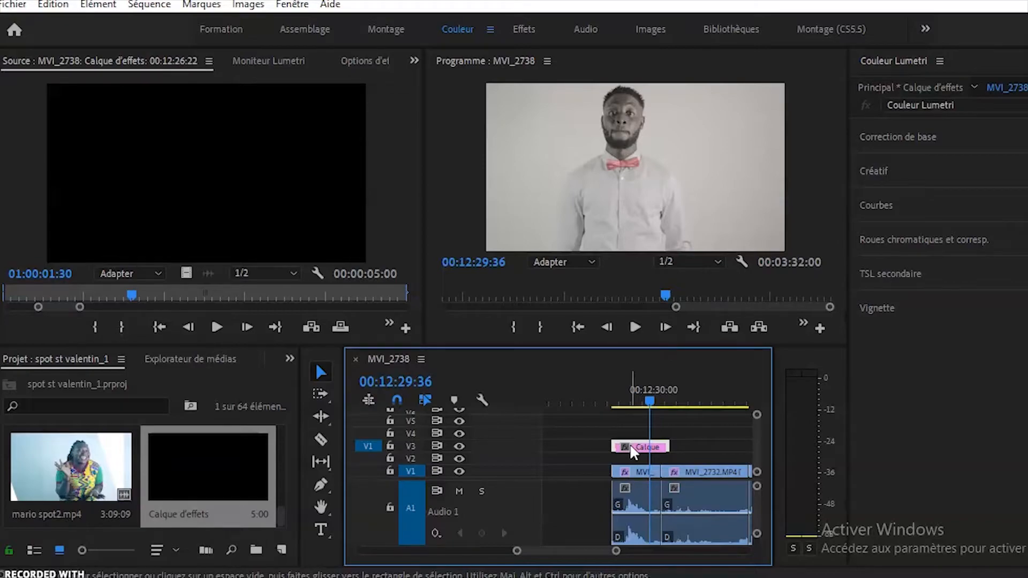
click(510, 34)
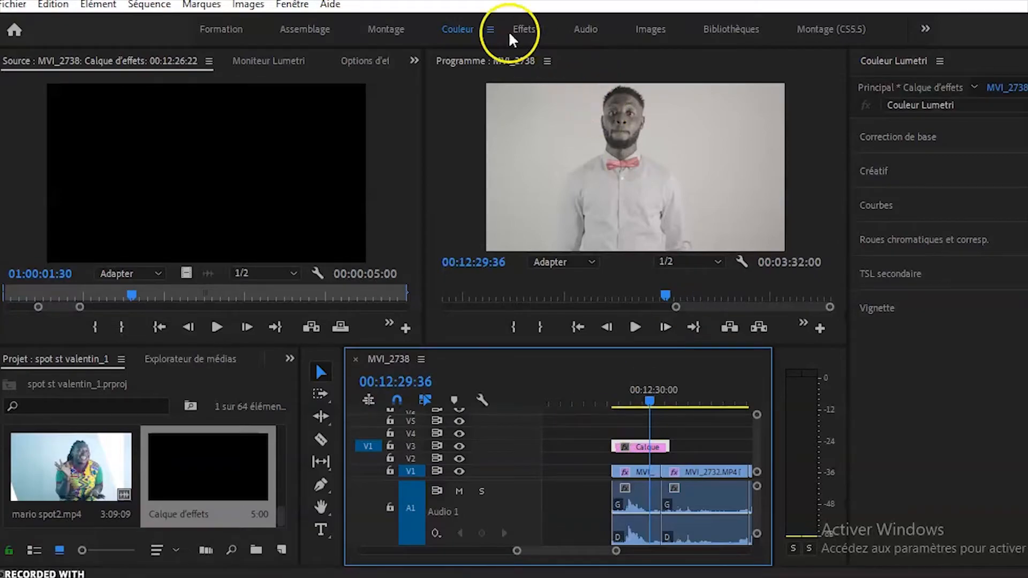
click(453, 31)
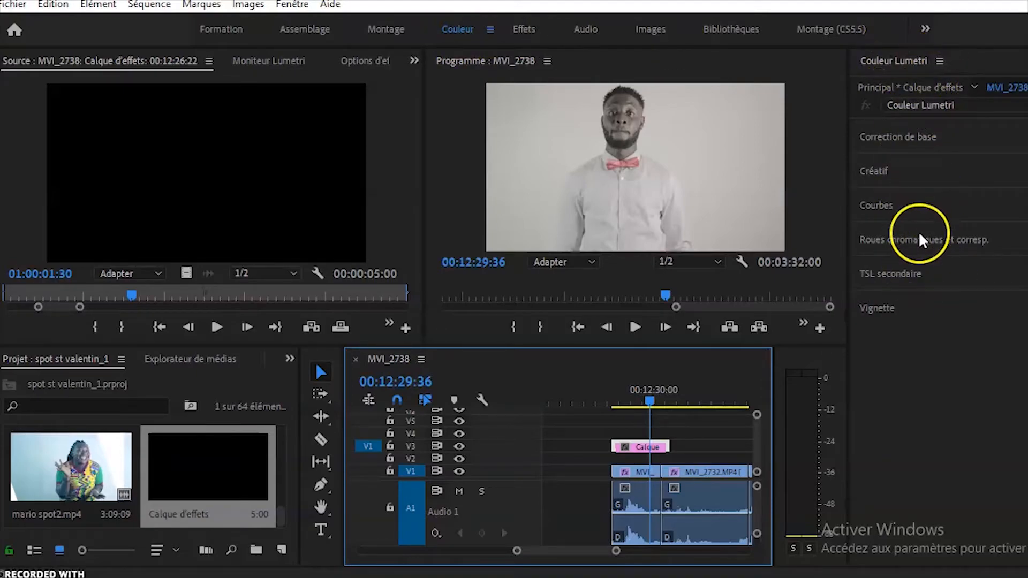
click(293, 5)
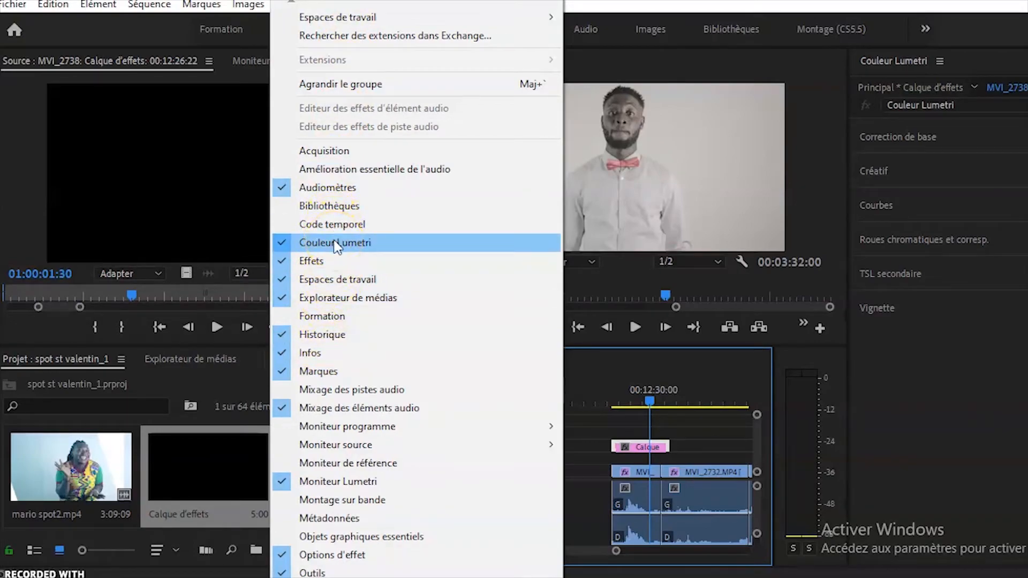
click(649, 10)
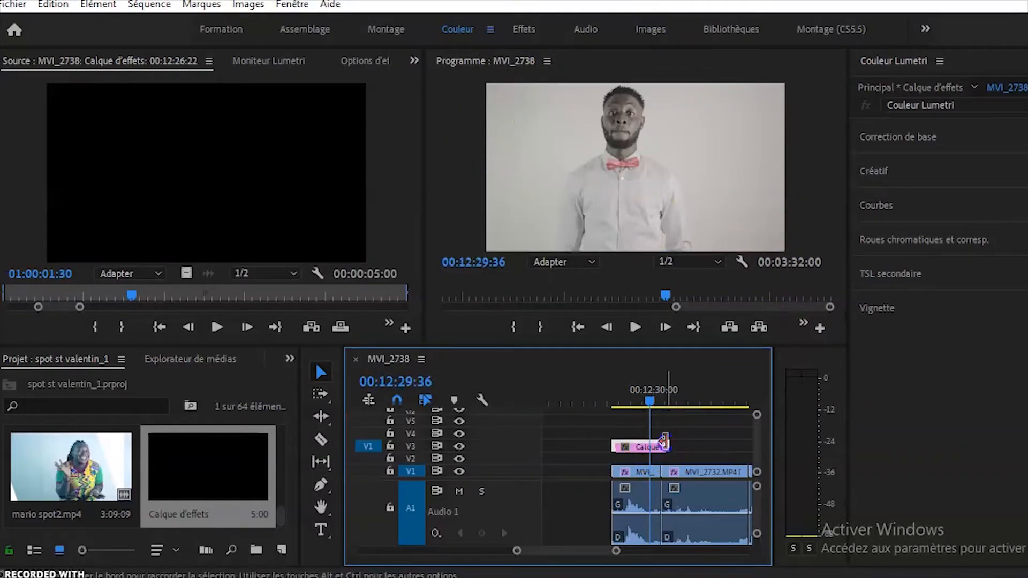
Trim the Calque d'effets to the end of the first short clip and expand the Balance des blancs and Tonalité settings of Correction de base.
drag(666, 444, 657, 440)
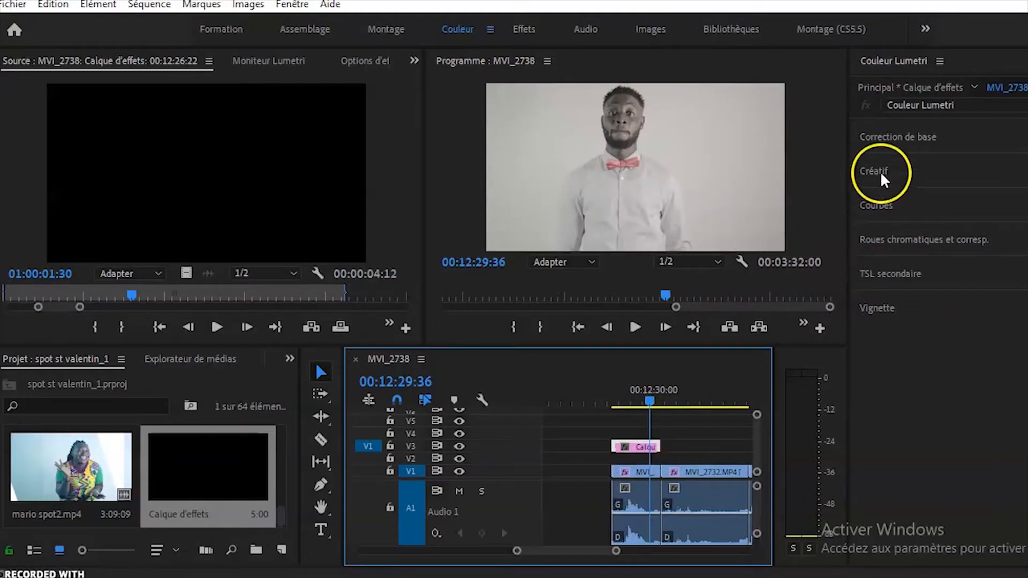
click(888, 141)
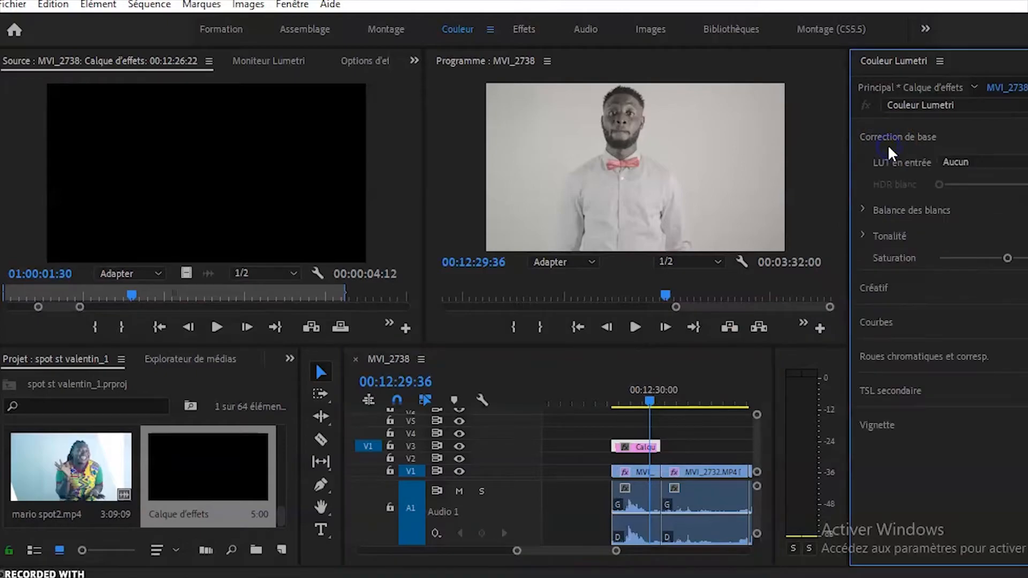
click(860, 210)
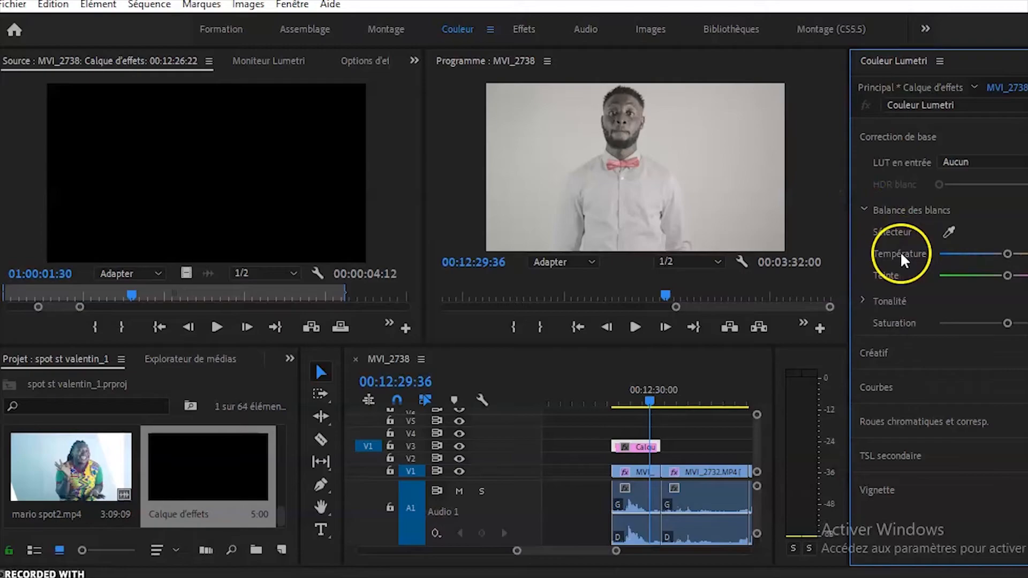
click(864, 299)
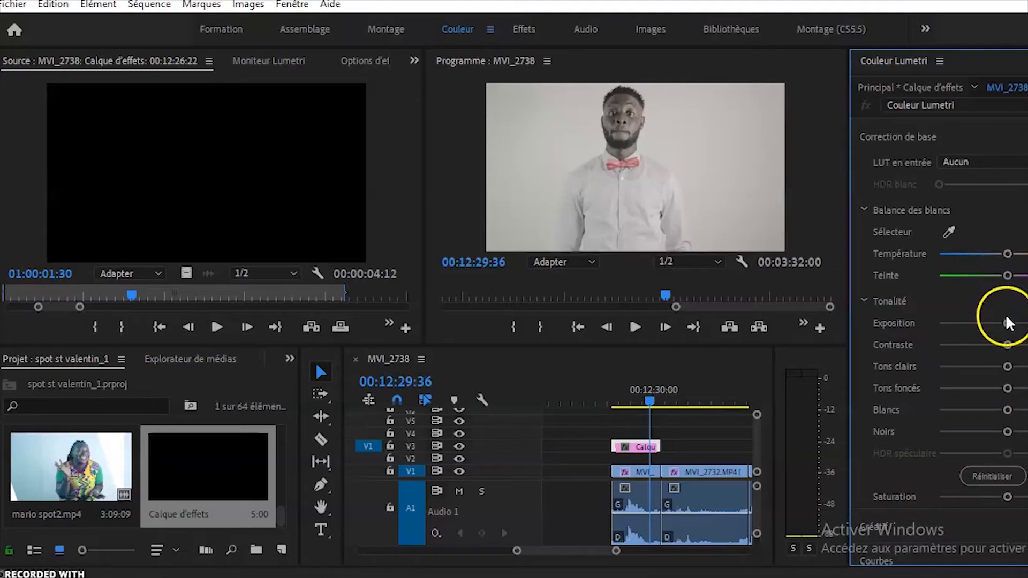
On the Calque d'effets, lower Température and Tons foncés, raise Contraste and Noirs, and slightly raise Exposition, Tons clairs and Blancs.
drag(1005, 324, 998, 388)
drag(1007, 254, 989, 254)
click(1008, 433)
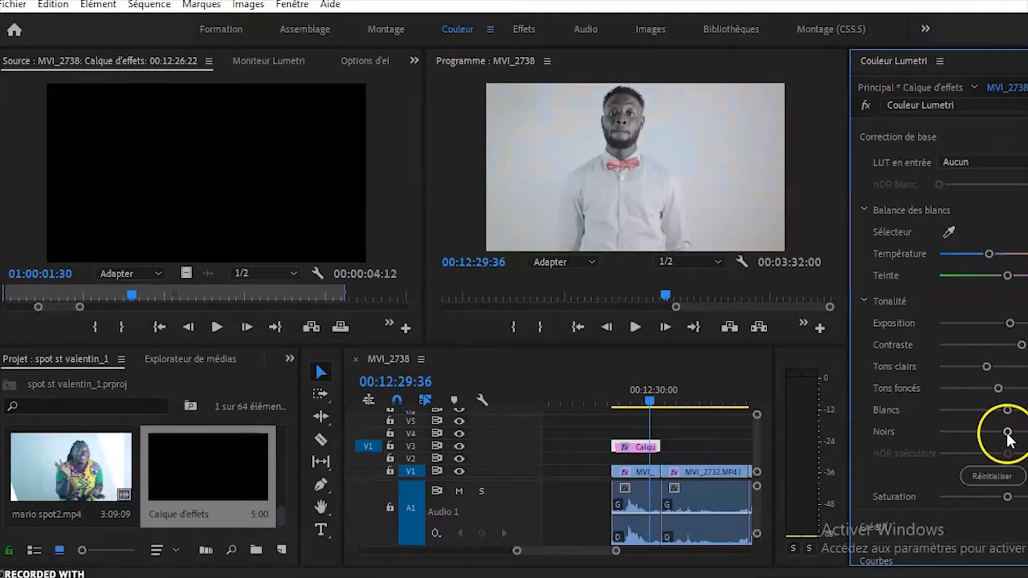
mouse_move(1008, 433)
mouse_down()
mouse_move(975, 431)
mouse_move(1019, 432)
mouse_up()
drag(998, 388, 980, 389)
drag(986, 366, 1013, 366)
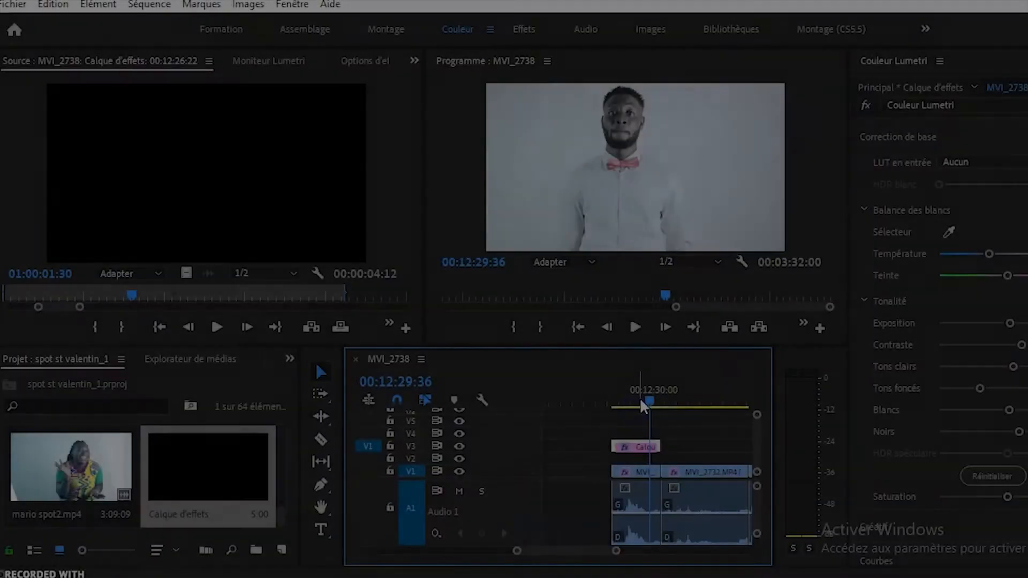
Play the sequence from 00:12:26:44 past the end of the Calque d'effets to compare corrected and uncorrected footage.
drag(644, 402, 616, 401)
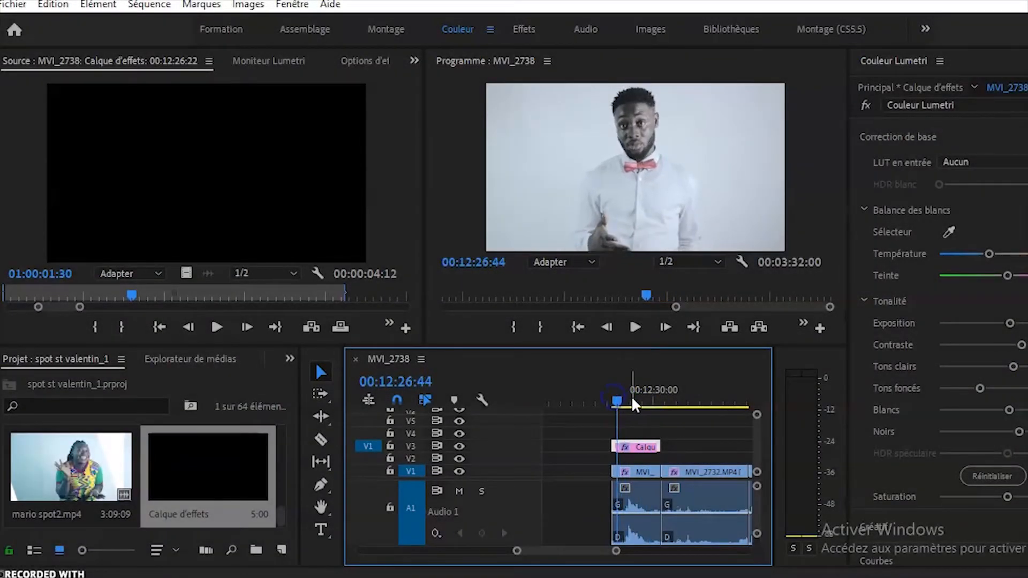
key(space)
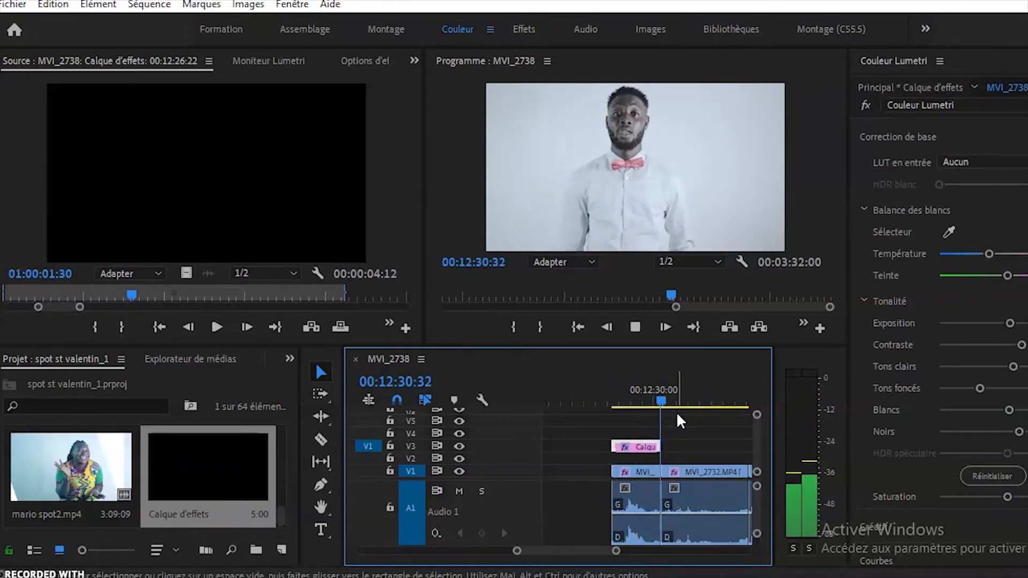
key(space)
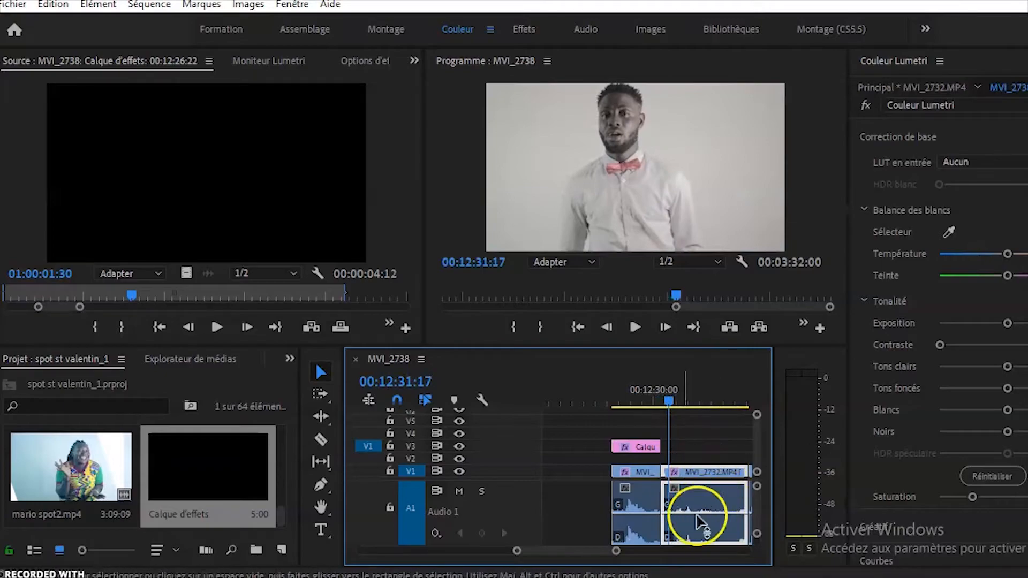
Enlarge the timeline area and fit all the short MVI_2732.MP4 group clips in view.
mouse_move(616, 551)
mouse_down()
mouse_move(666, 560)
mouse_move(636, 557)
mouse_up()
click(764, 478)
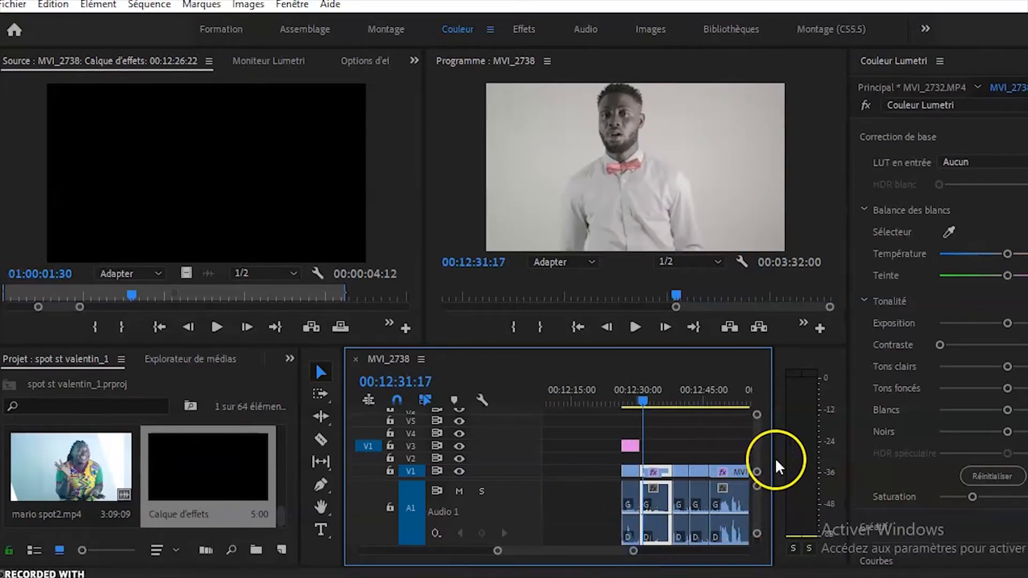
drag(772, 456, 802, 455)
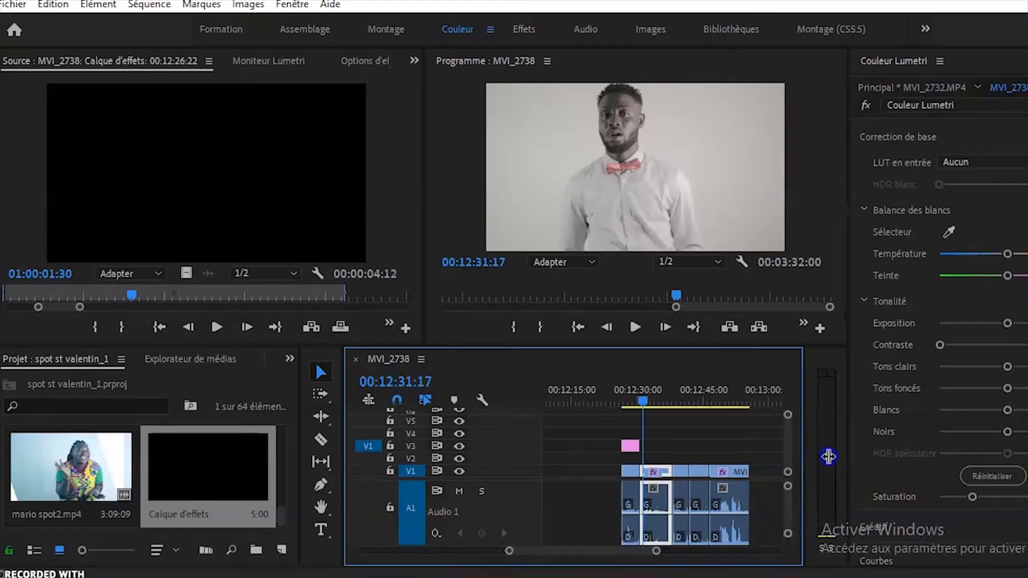
Extend the end of the Calque d'effets on V3 to the end of the last short MVI_2732.MP4 clip.
drag(657, 553, 632, 551)
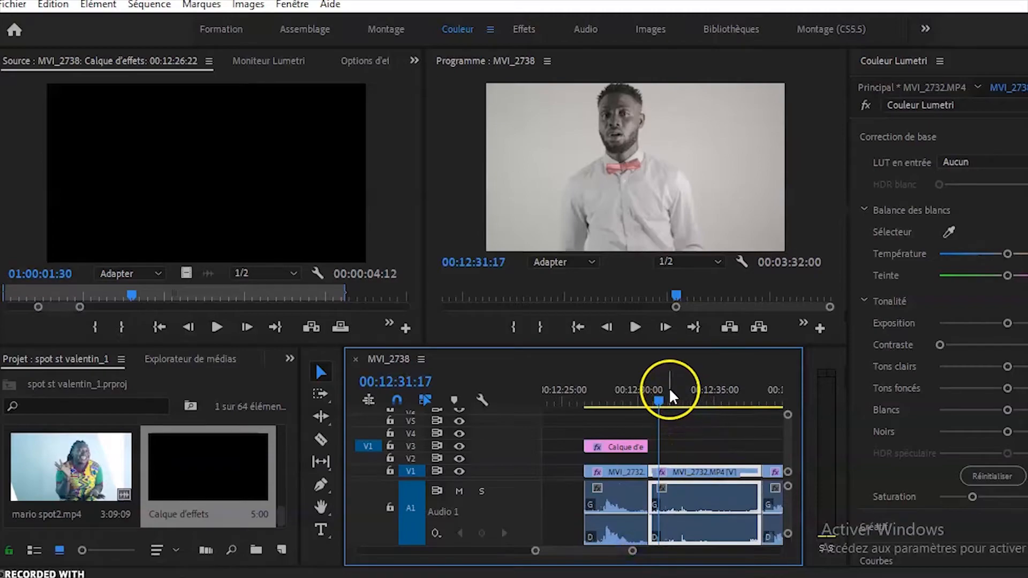
mouse_move(669, 387)
mouse_down()
mouse_move(624, 388)
mouse_move(663, 405)
mouse_up()
click(621, 447)
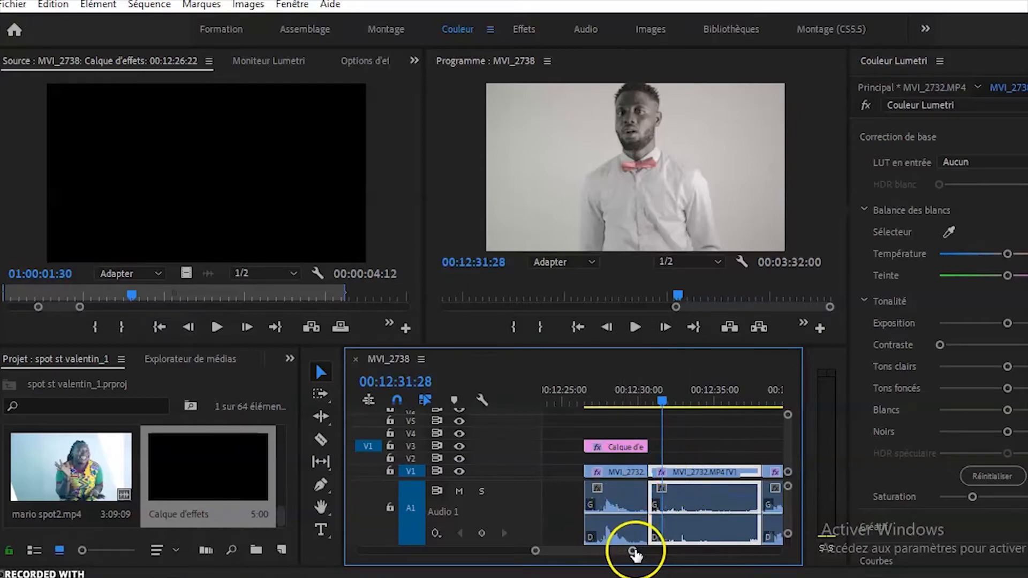
drag(633, 550, 662, 561)
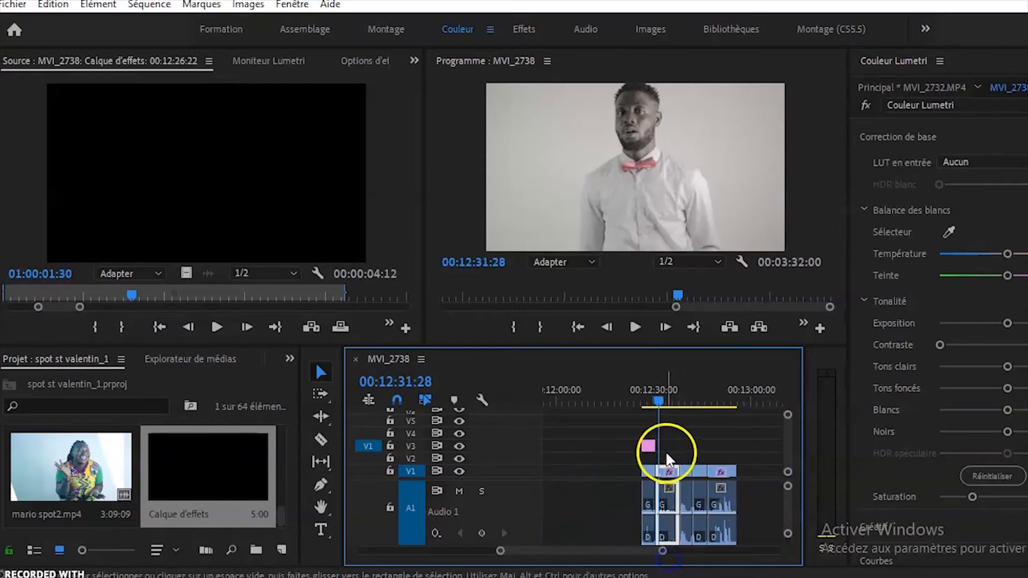
drag(658, 444, 736, 446)
Play the sequence under the extended Calque d'effets to check the correction across the short clips, stopping at 00:12:40:32.
mouse_move(668, 387)
mouse_down()
mouse_move(654, 390)
mouse_move(667, 394)
mouse_up()
key(space)
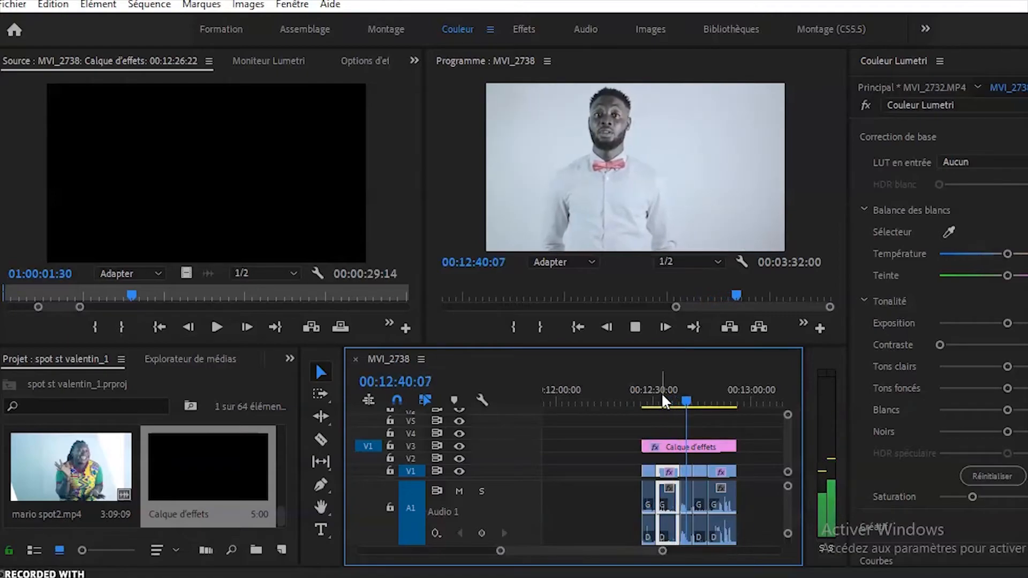
key(space)
click(527, 515)
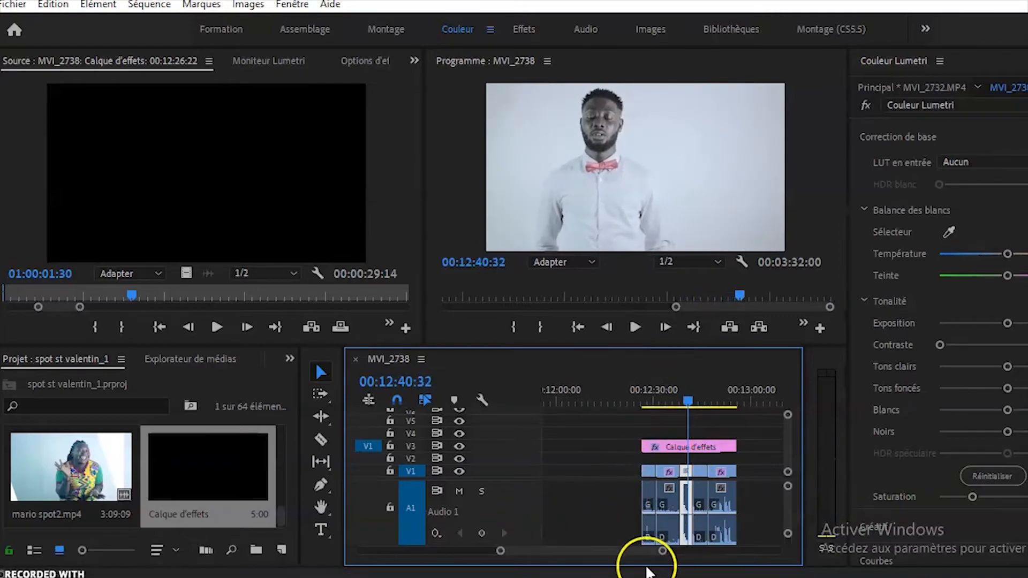
Move the Calque d'effets past the end of the short clips and view the uncorrected frame at 00:12:35:21.
drag(662, 551, 699, 551)
click(659, 443)
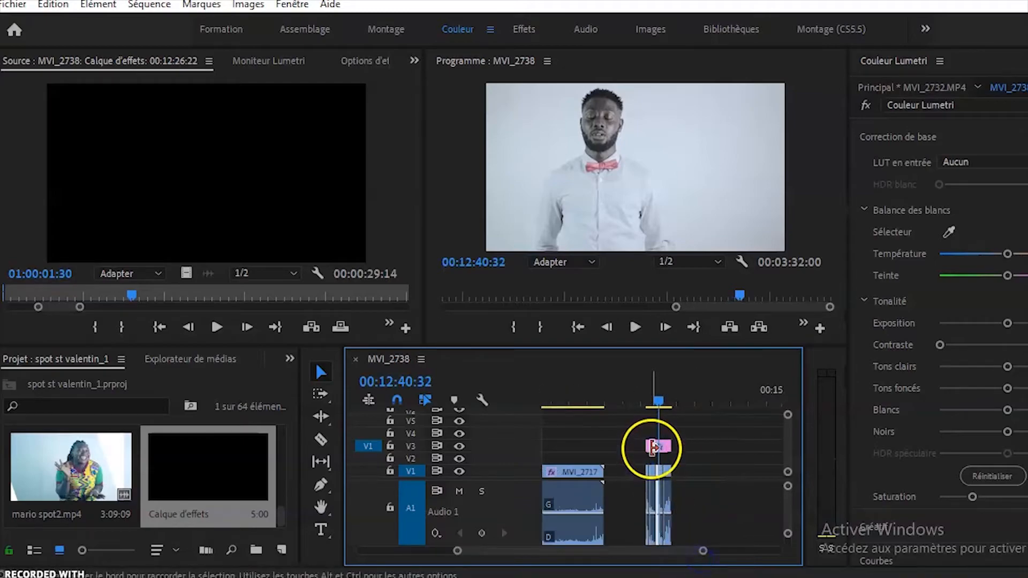
drag(659, 445, 726, 444)
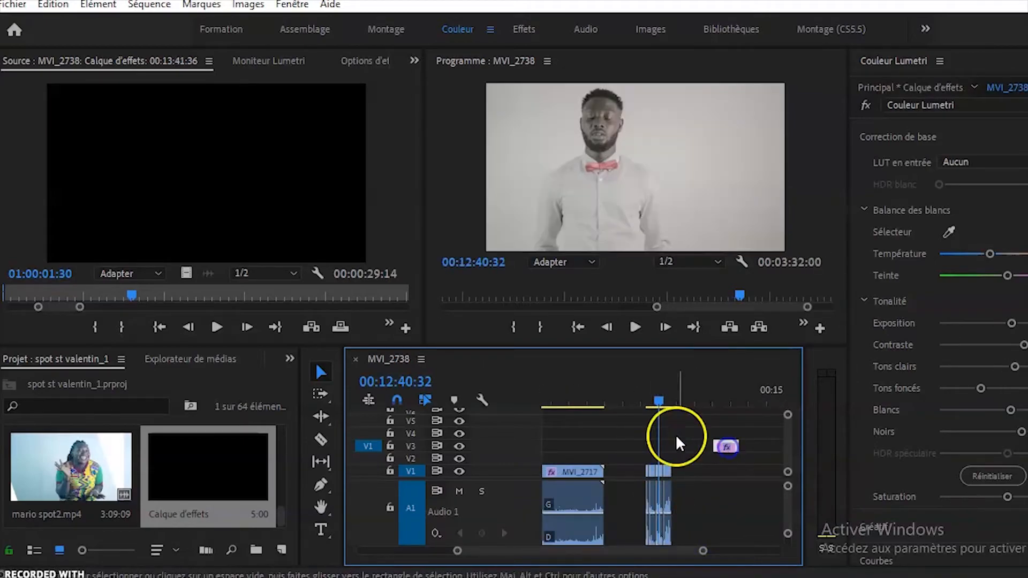
click(622, 403)
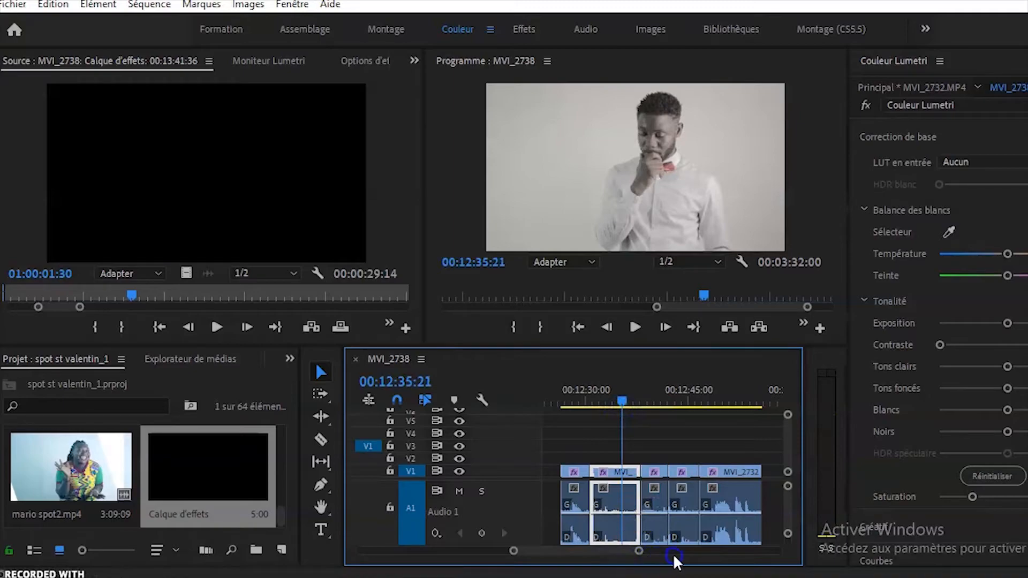
Move the Calque d'effets back above the short MVI_2732.MP4 clips so it covers the whole group.
drag(640, 551, 691, 553)
click(733, 446)
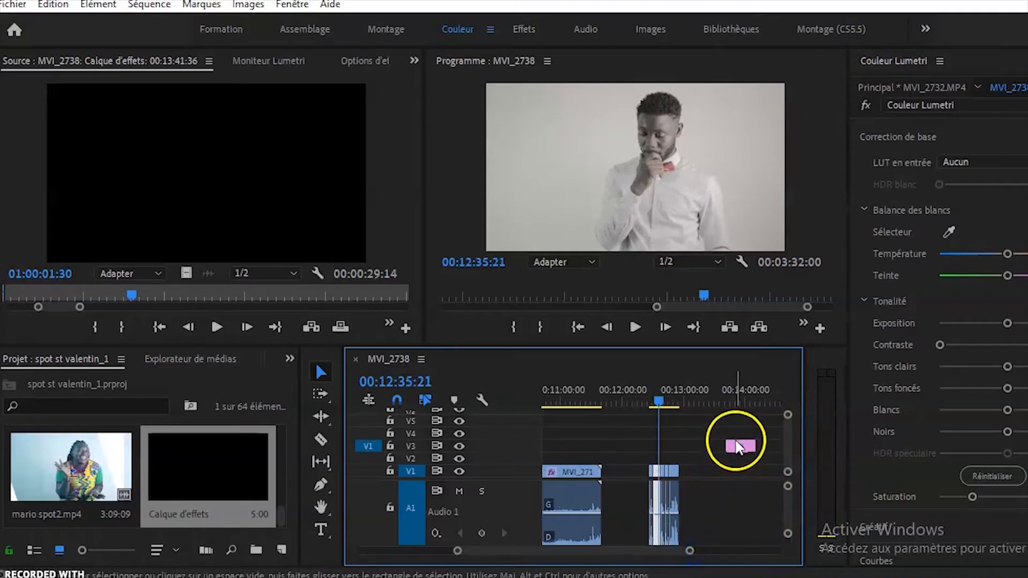
drag(733, 447, 658, 446)
drag(690, 550, 645, 547)
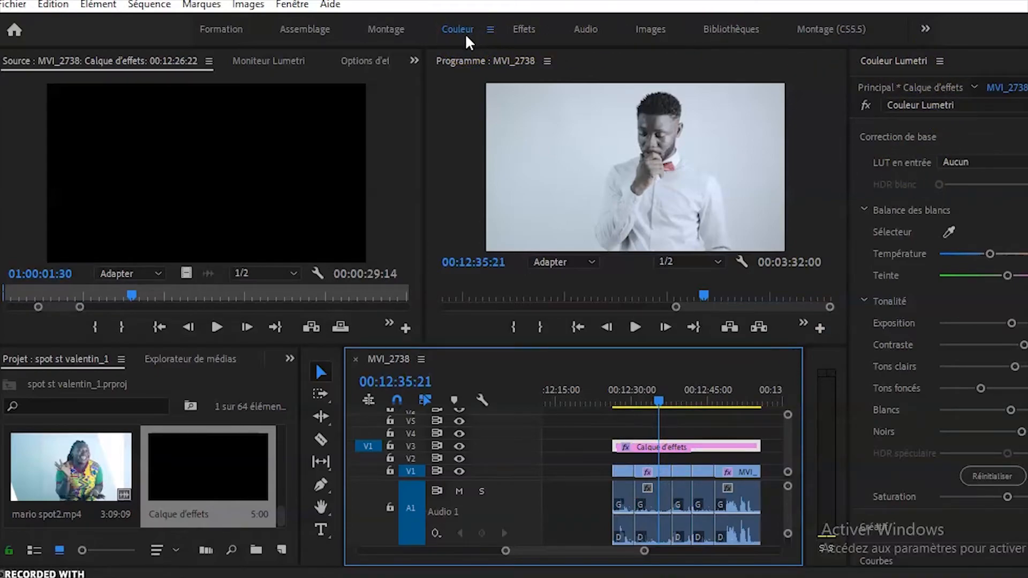
Collapse Balance des blancs and Tonalité, and review the LUT en entrée choices in Correction de base.
click(859, 209)
click(864, 233)
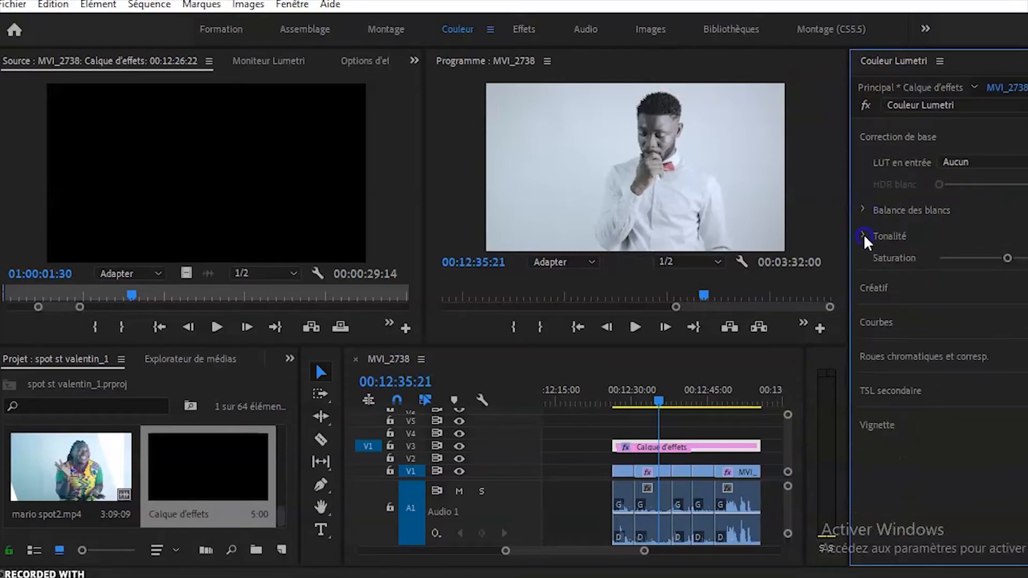
click(949, 137)
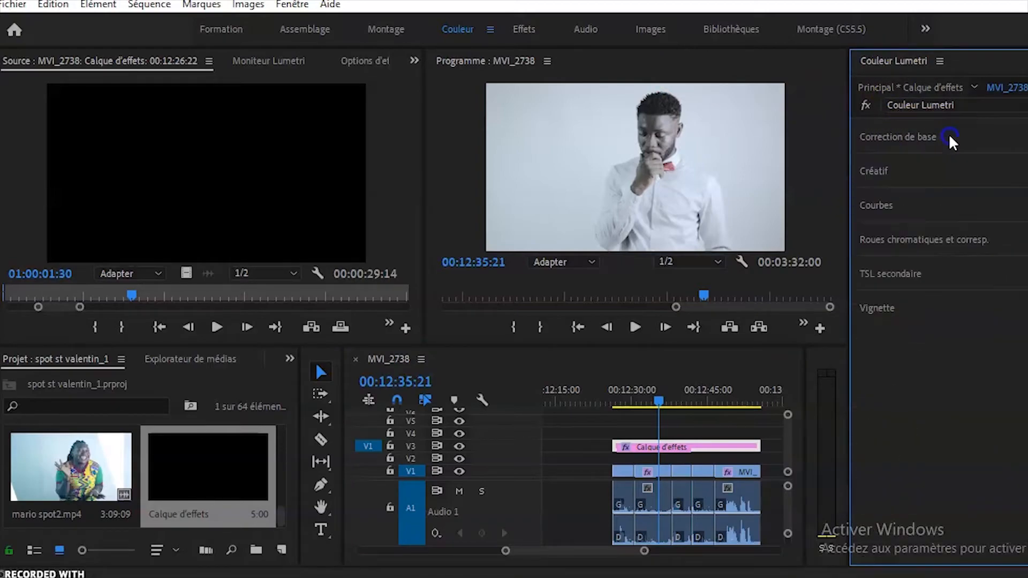
click(880, 140)
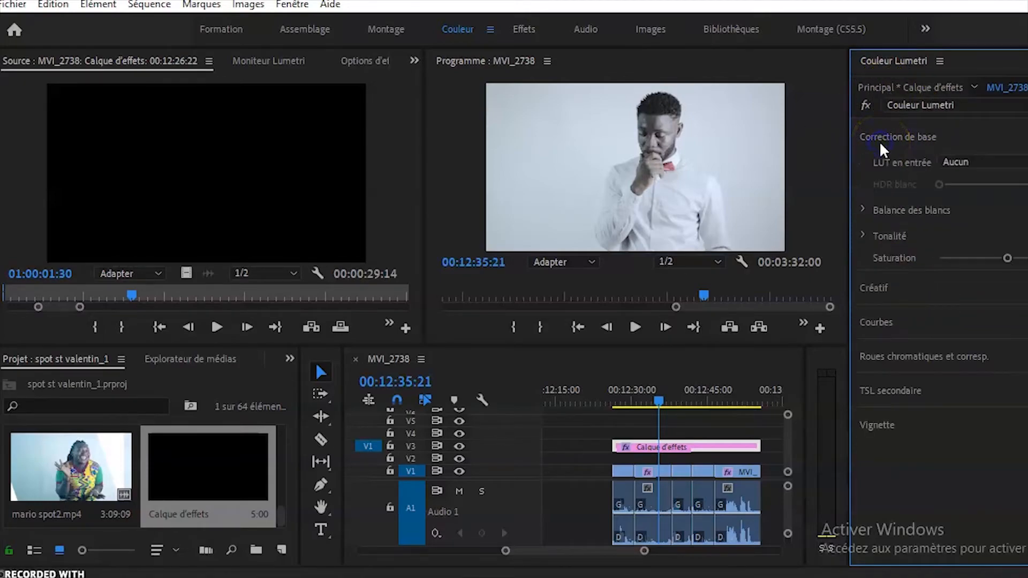
click(982, 162)
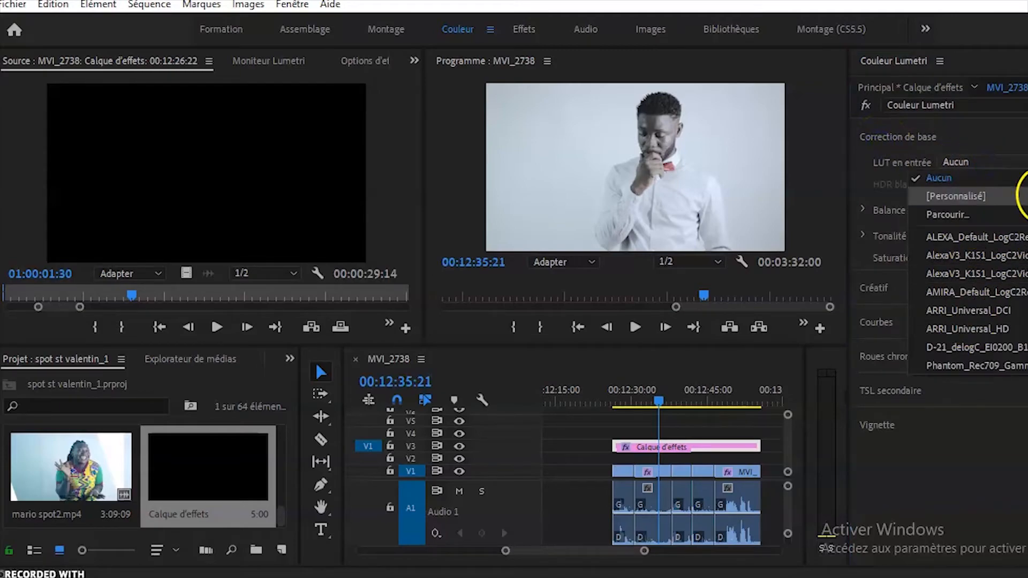
click(1020, 162)
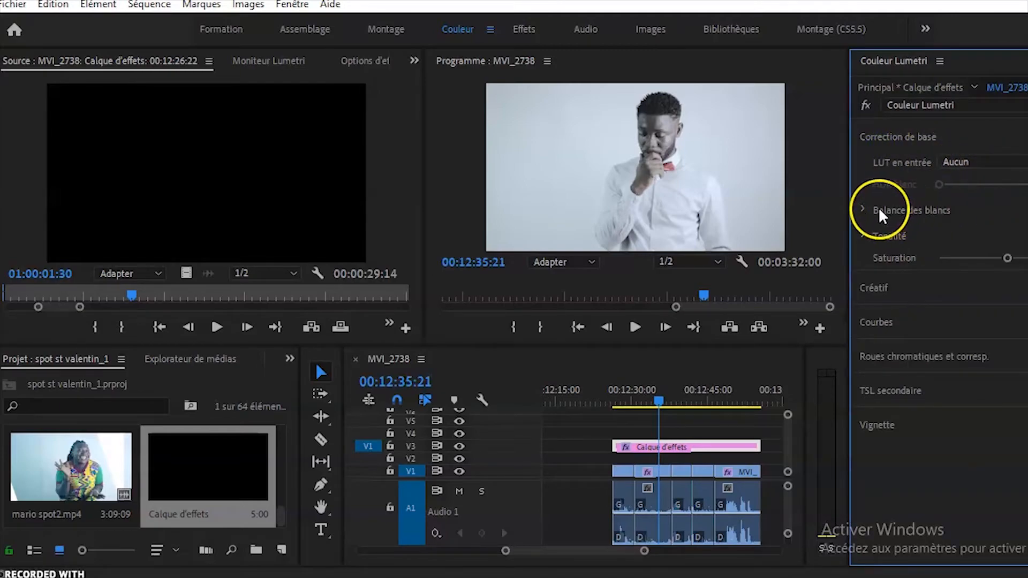
Raise the Saturation of the Calque d'effets in Correction de base, checking the Balance des blancs and Tonalité settings.
click(864, 209)
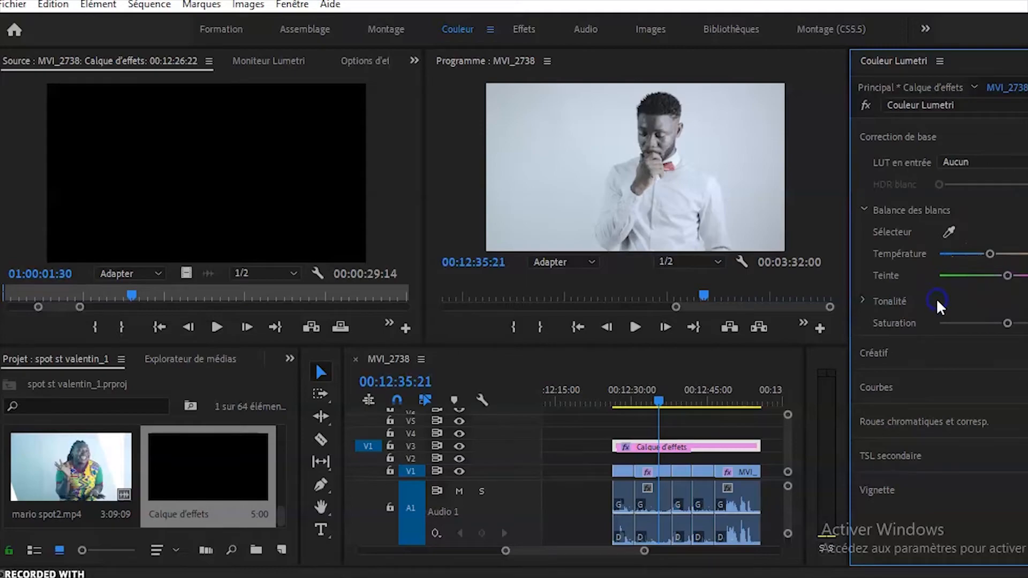
click(863, 300)
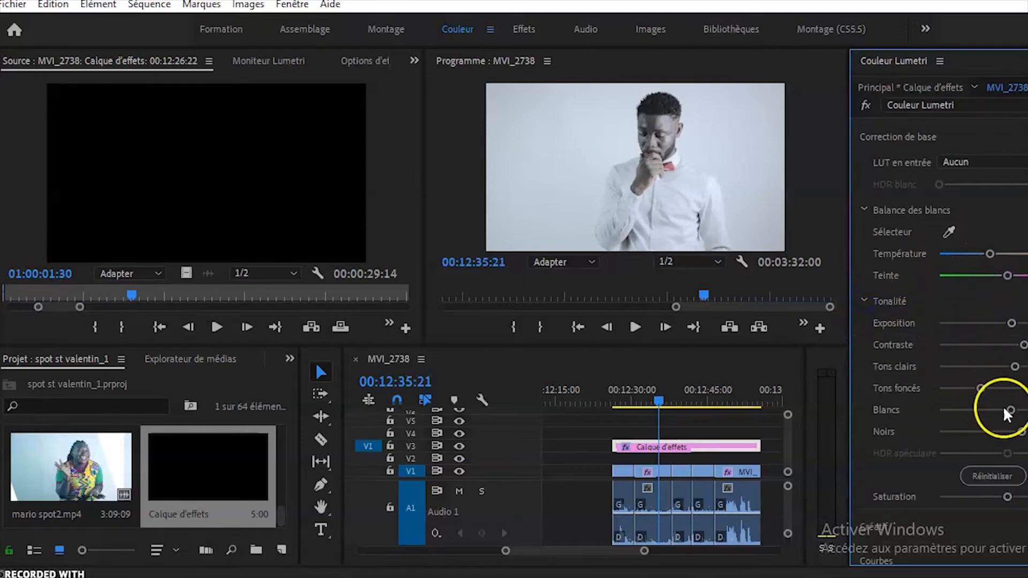
click(863, 299)
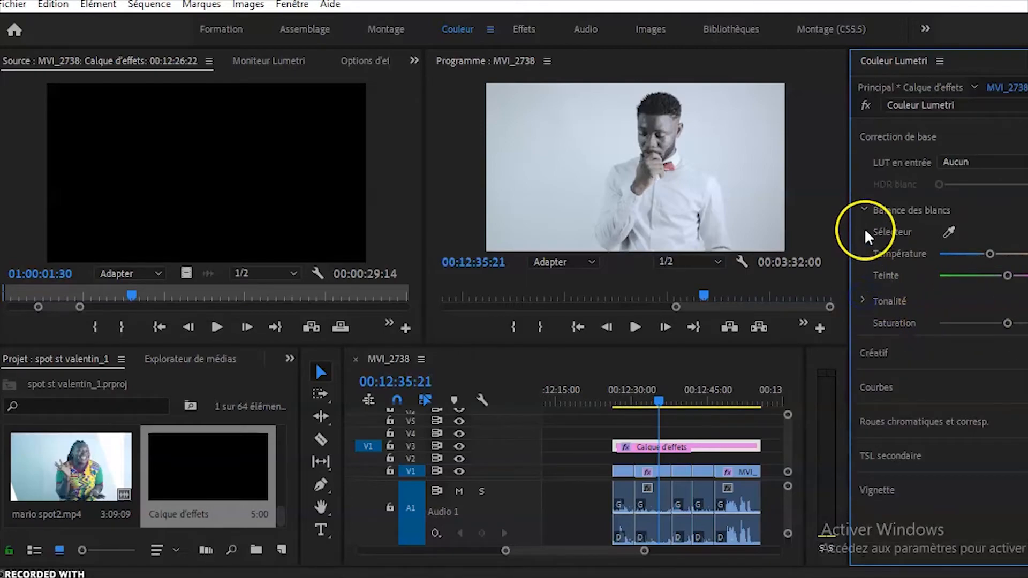
click(1008, 323)
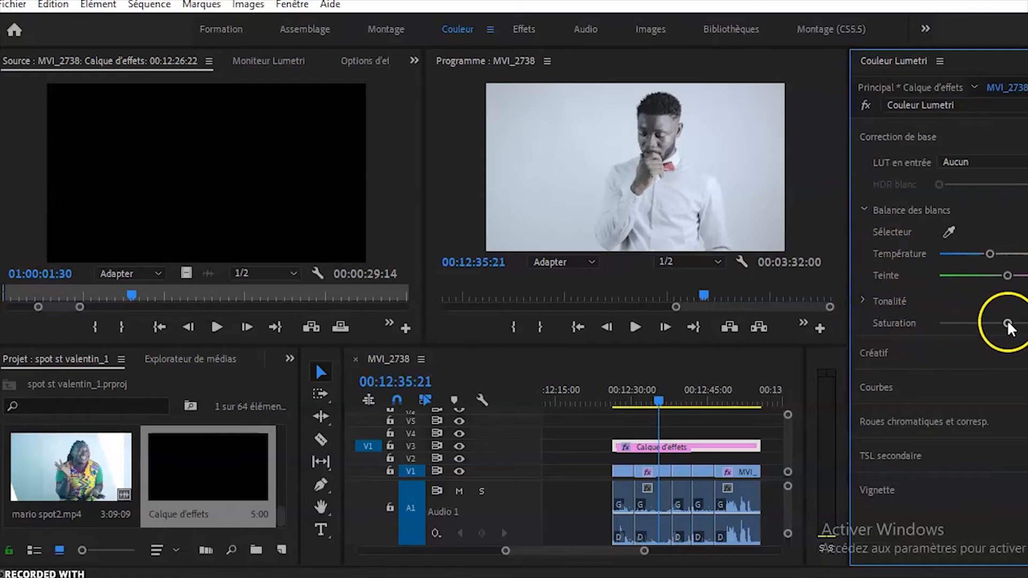
mouse_move(1009, 324)
mouse_down()
mouse_move(994, 322)
mouse_move(1026, 323)
mouse_up()
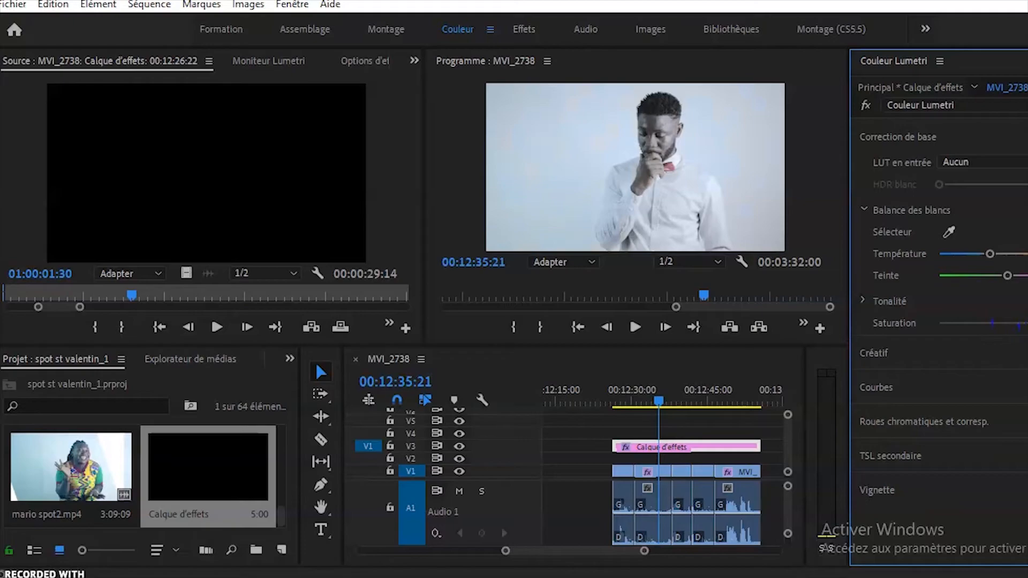
click(860, 301)
click(866, 303)
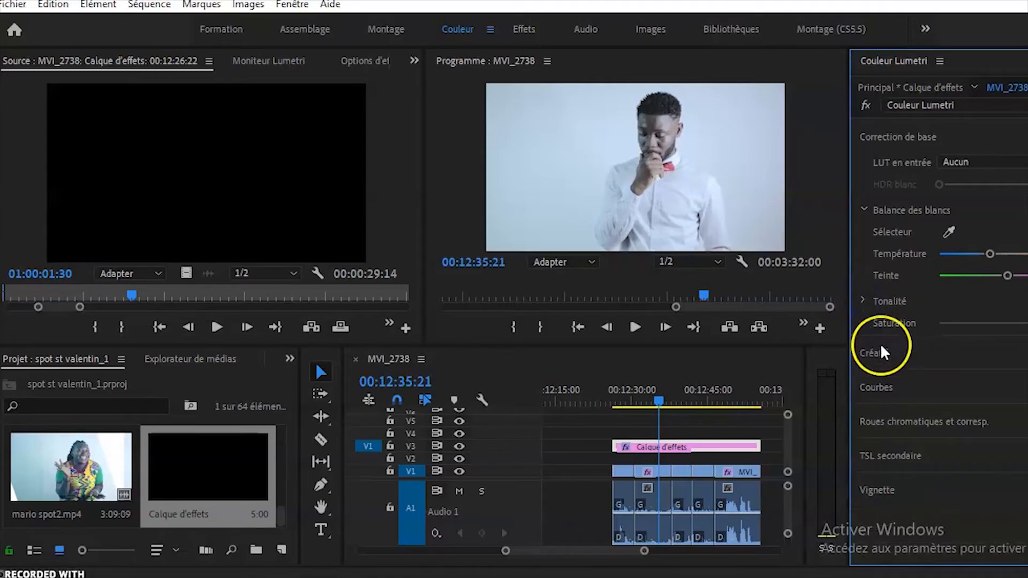
Examine the Créatif look and Réglages settings, plus Courbes RVB and Courbes de saturation de teinte under Courbes.
click(897, 355)
scroll(963, 434, down, 5)
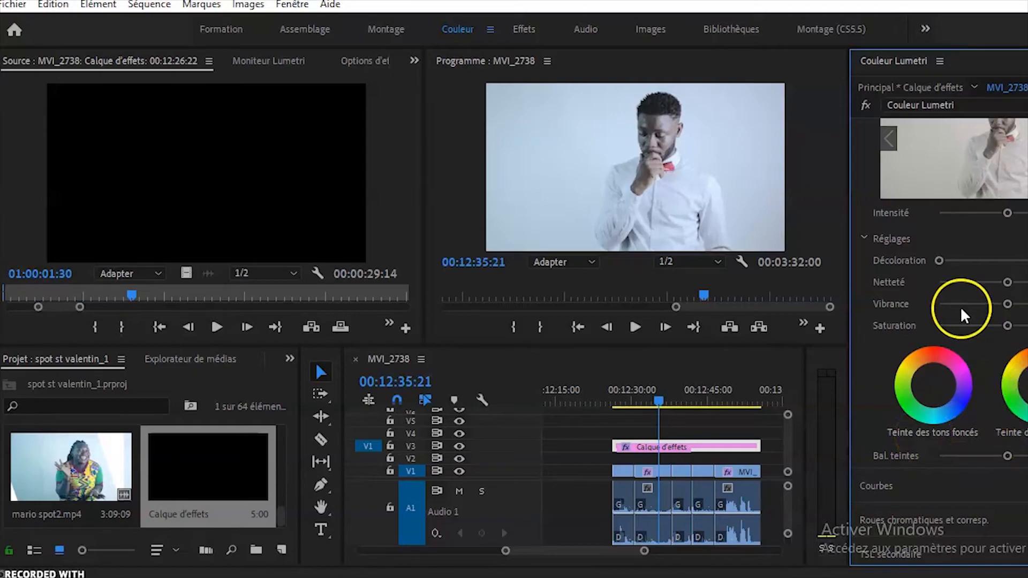
click(867, 238)
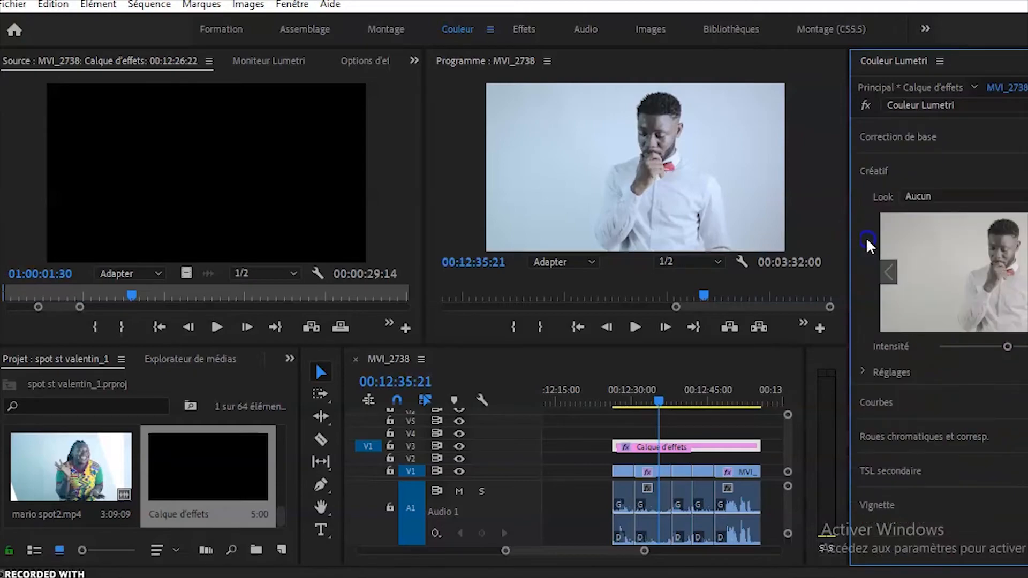
click(889, 407)
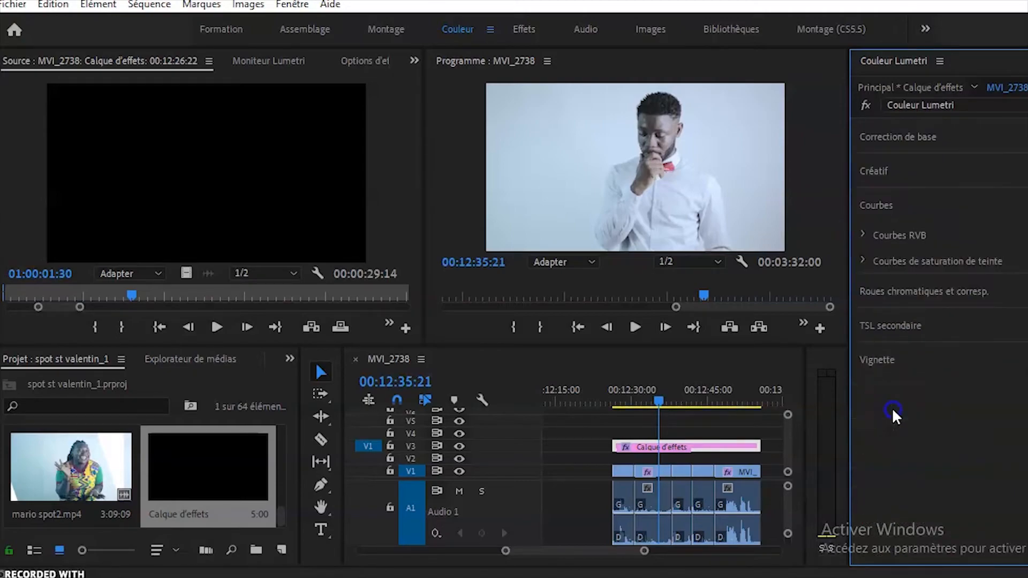
click(860, 261)
click(863, 261)
click(859, 233)
click(859, 233)
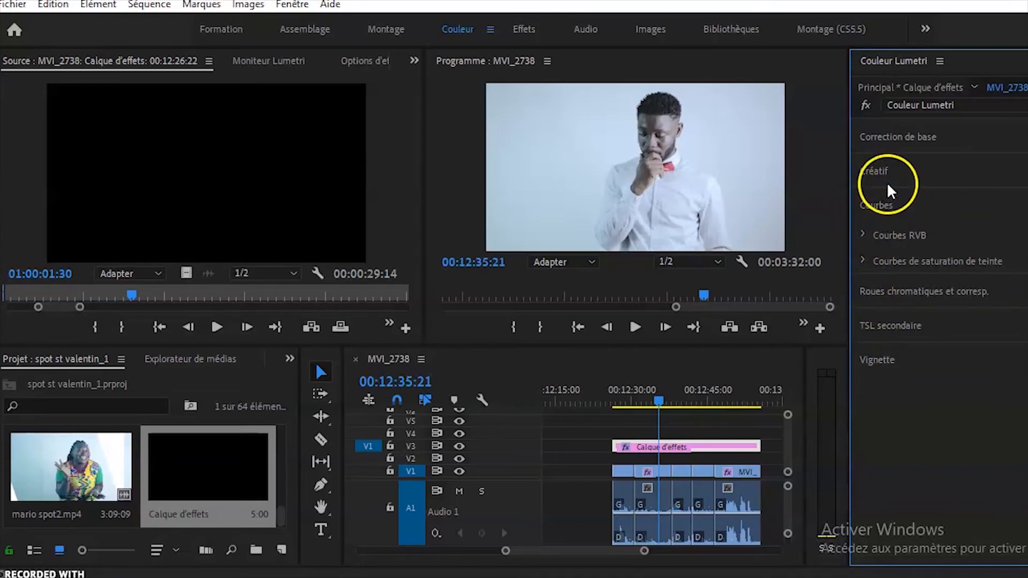
Zoom the timeline out to bring both the MVI_2717.MP4 clip and the short clip group into view.
drag(644, 552, 712, 553)
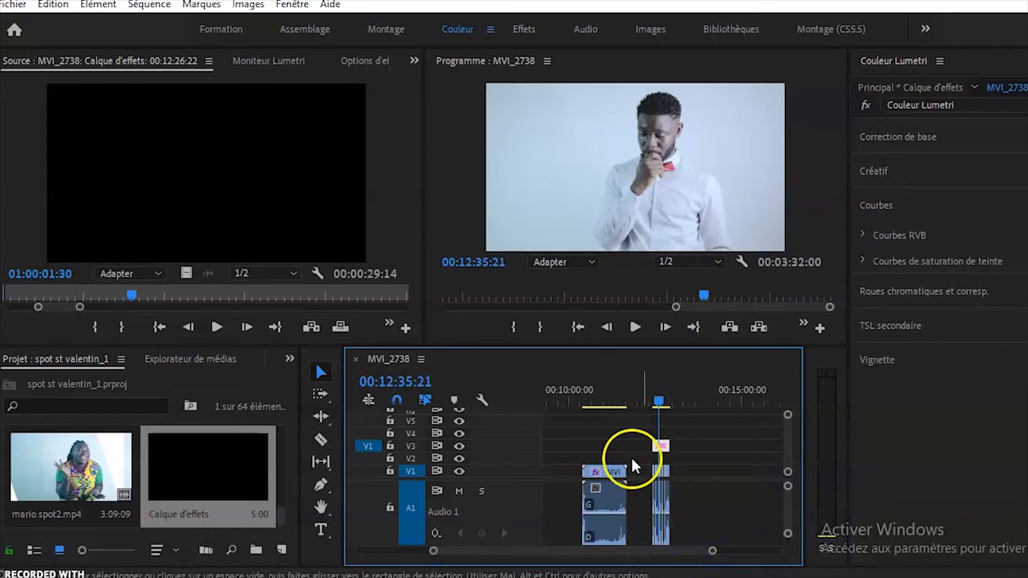